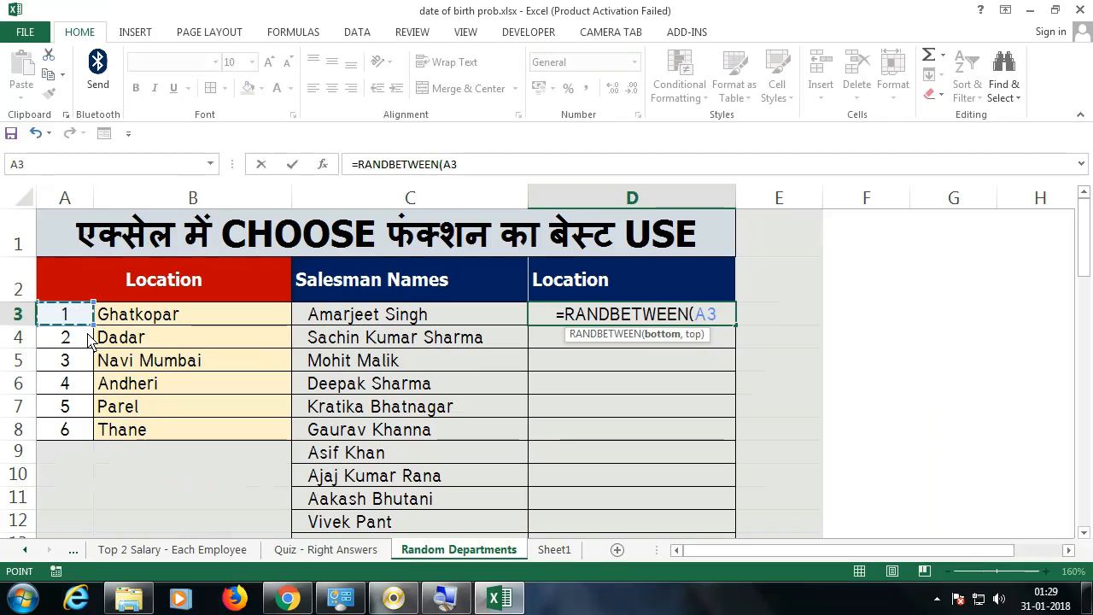
Try the constants 1 and 6 instead of cells A3 and A8 as the RANDBETWEEN limits in D3, and clear the arguments
text(,)
click(75, 434)
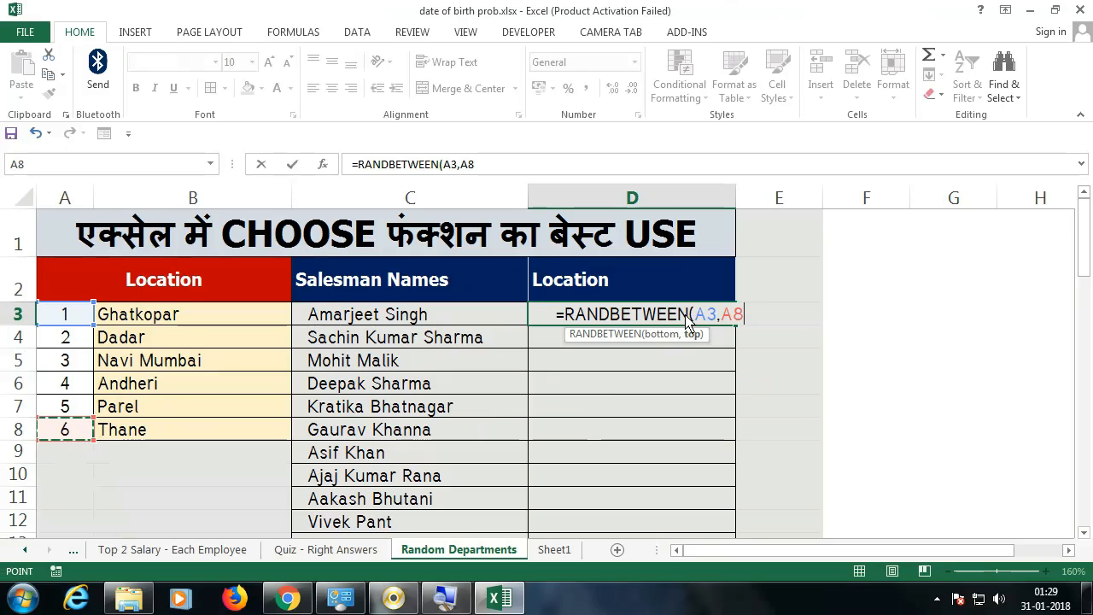
drag(697, 315, 756, 323)
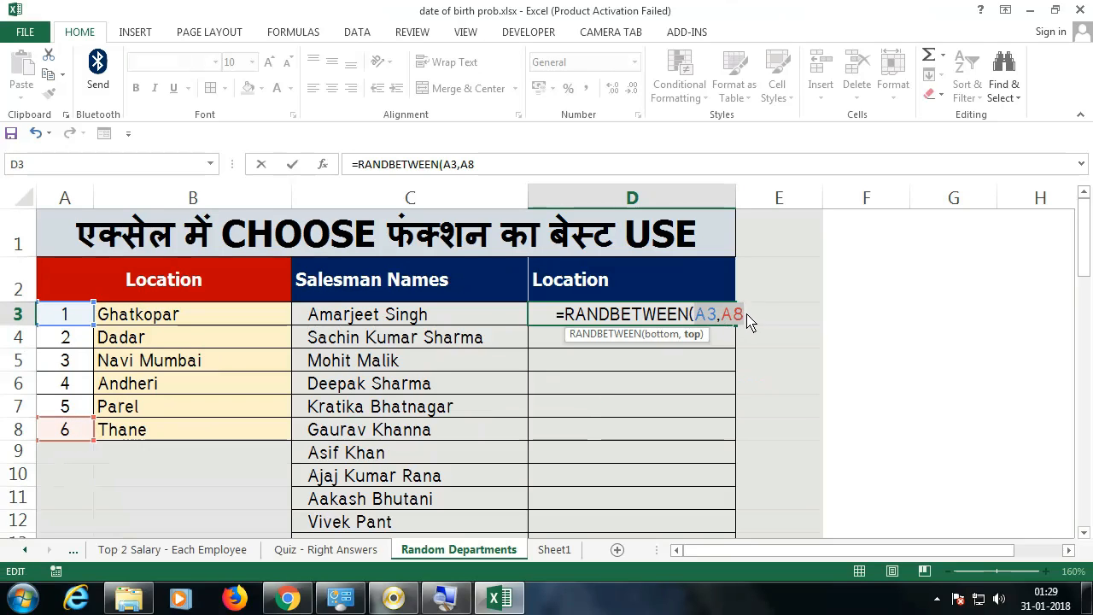
key(BackSpace)
text(1,)
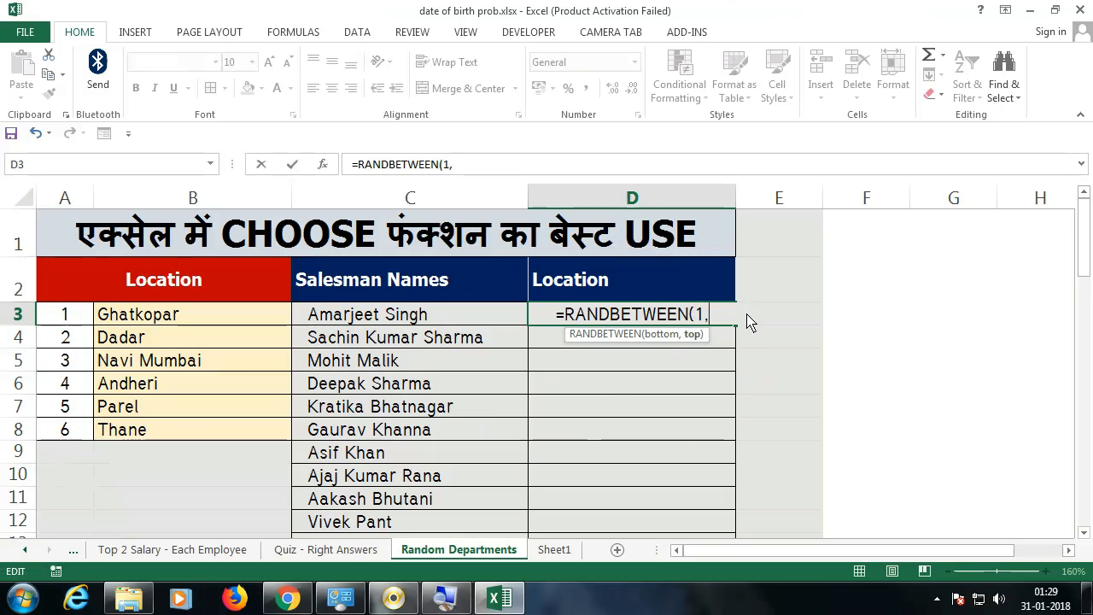
text(6))
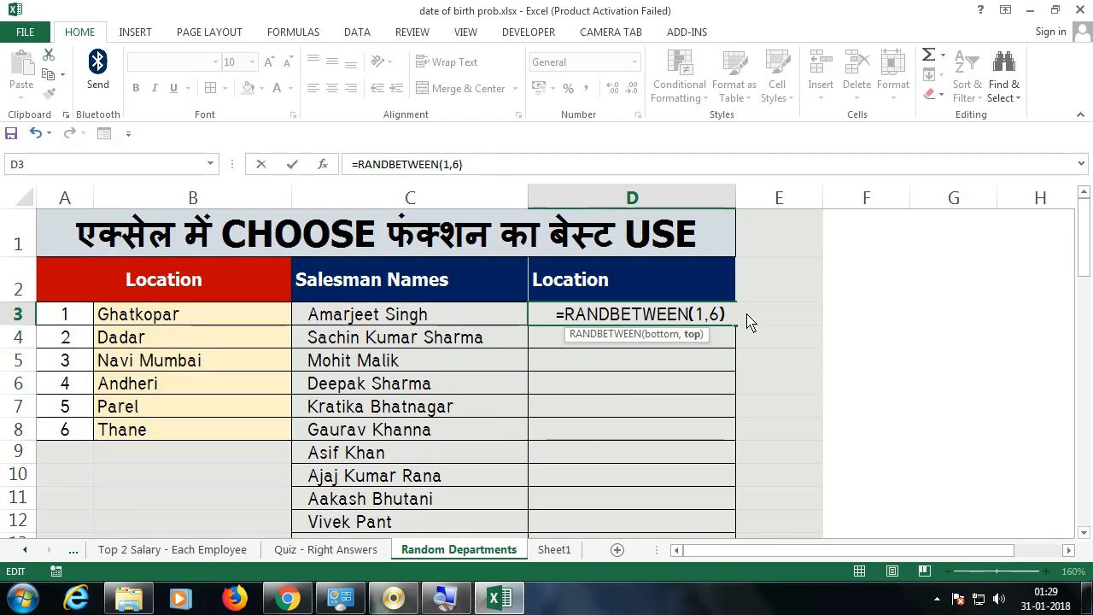
key(BackSpace)
key(BackSpace)
key(BackSpace)
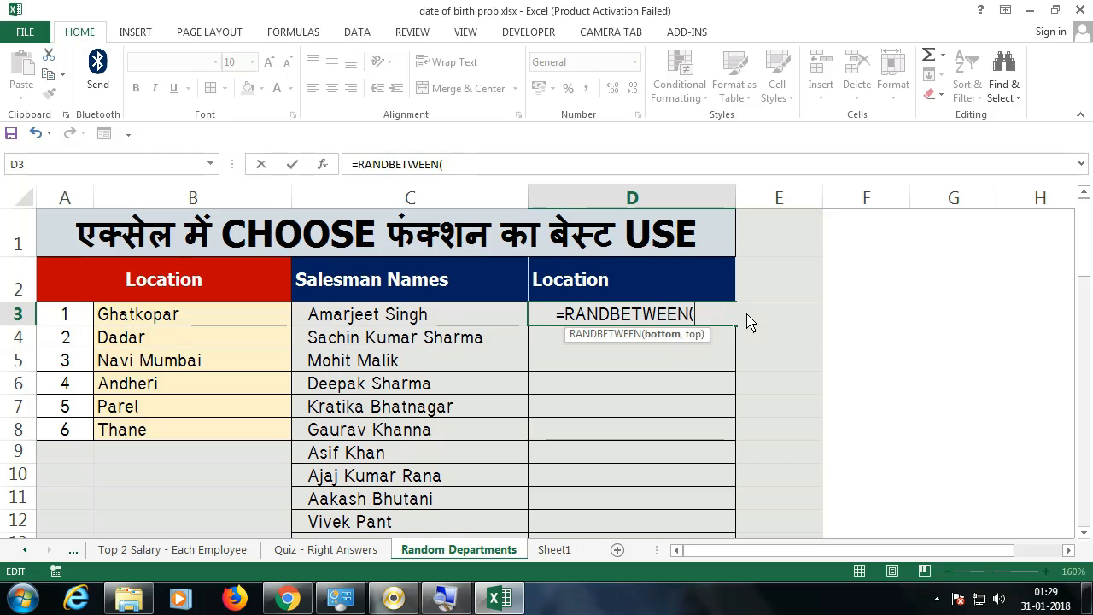
Complete the D3 formula as =RANDBETWEEN(A3,A8) and enter it
click(73, 324)
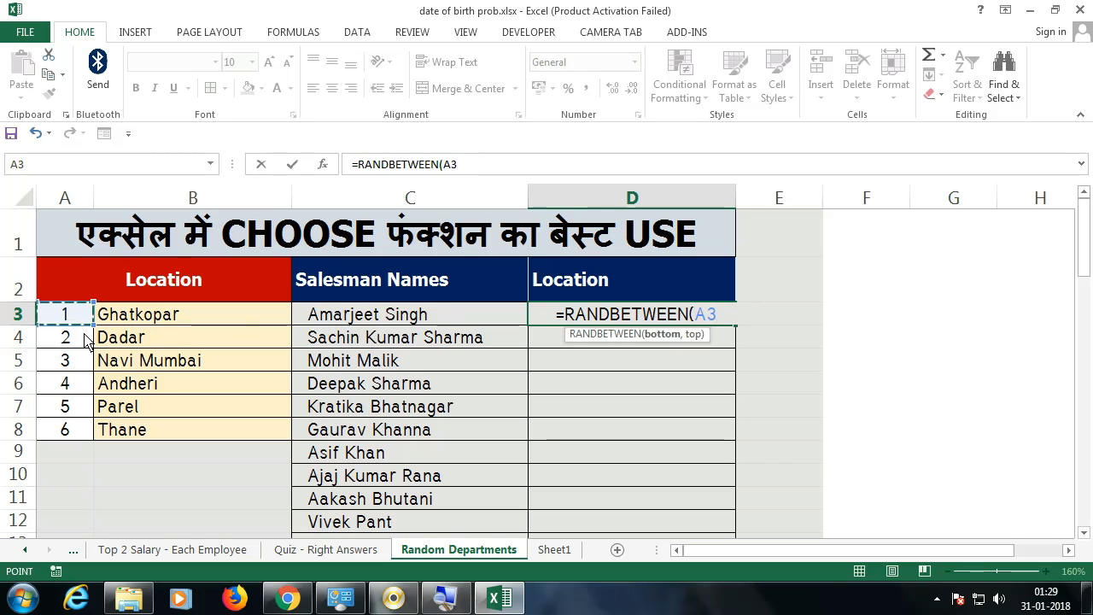
text(,)
click(73, 429)
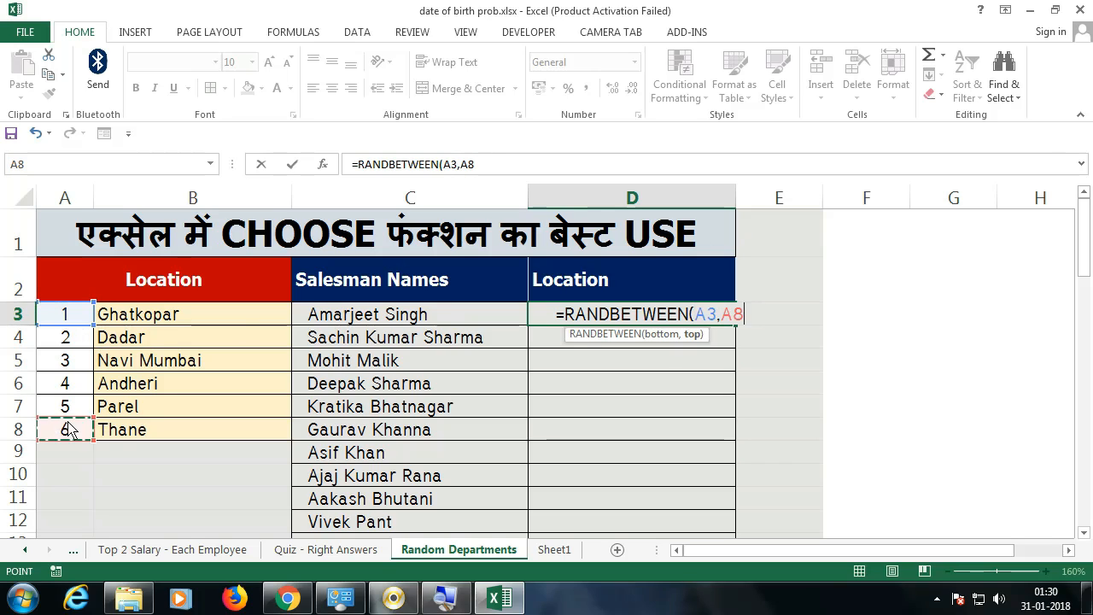
text())
key(ctrl+Return)
double_click(600, 318)
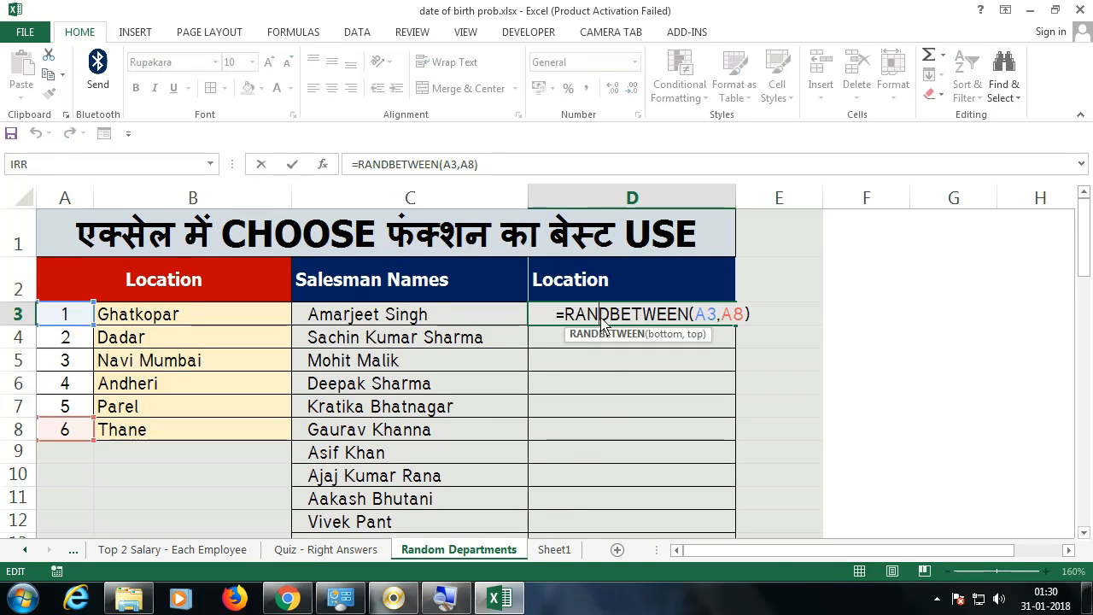
key(Escape)
text(`)
key(Escape)
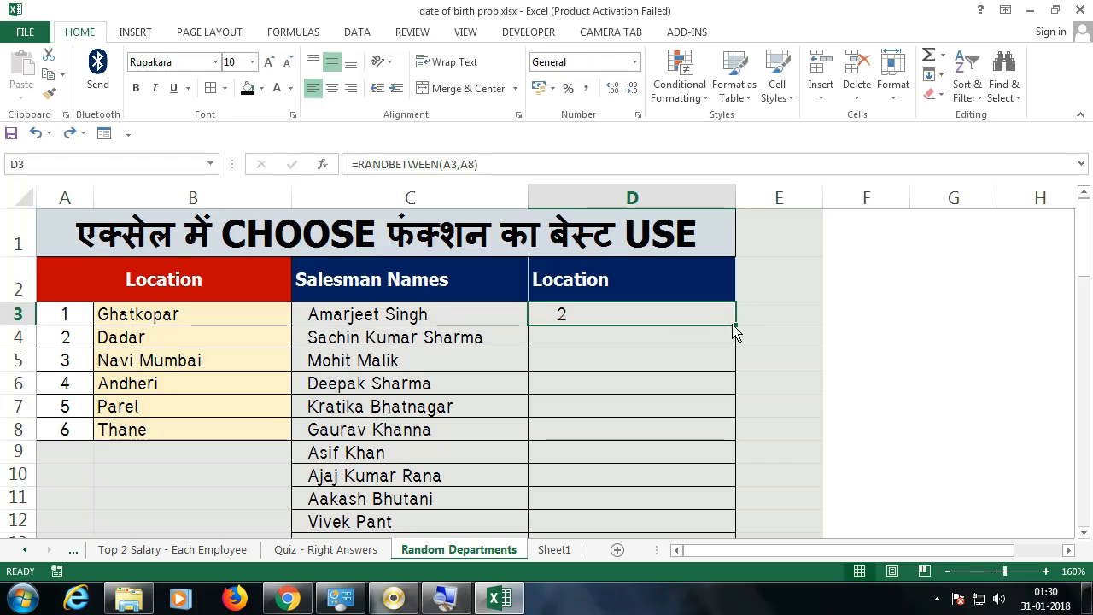
Recalculate the sheet twice to check how the random number in D3 changes, and review its formula
click(866, 334)
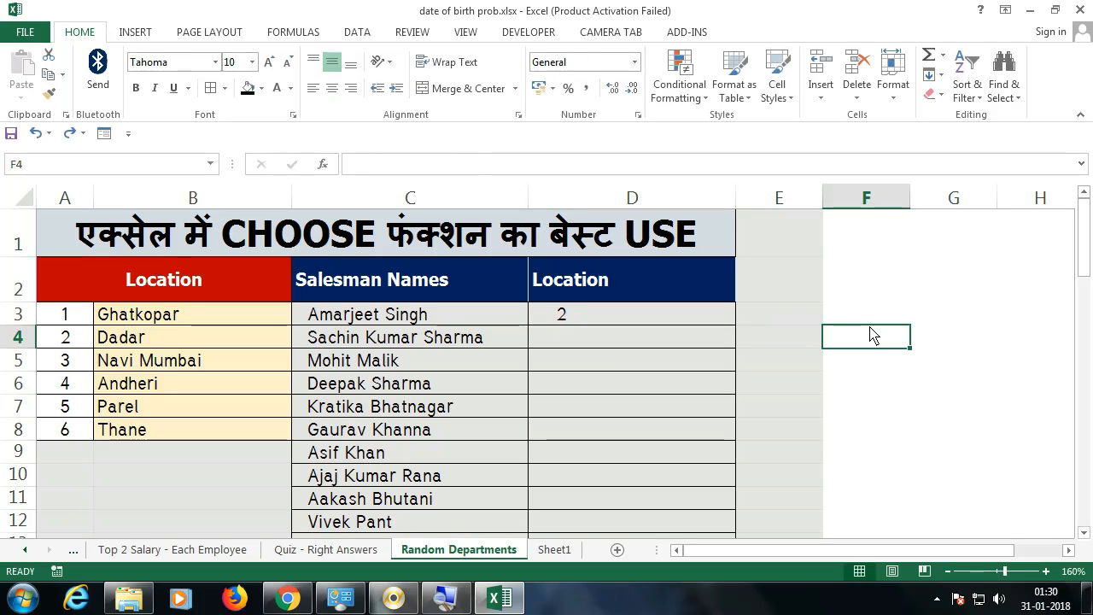
key(F9)
key(F9)
double_click(643, 318)
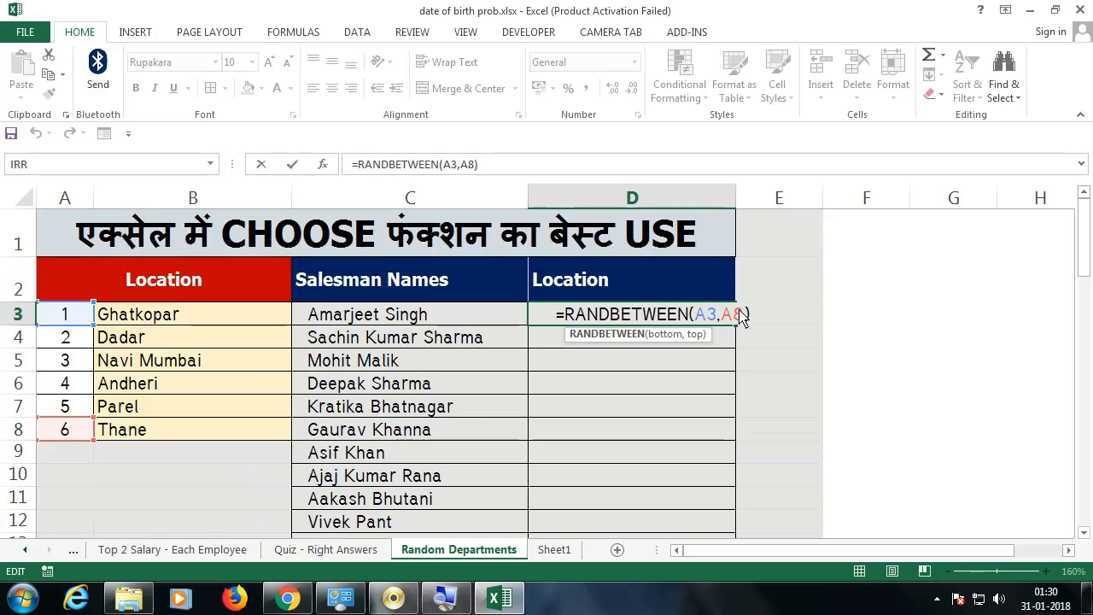
key(ctrl+Return)
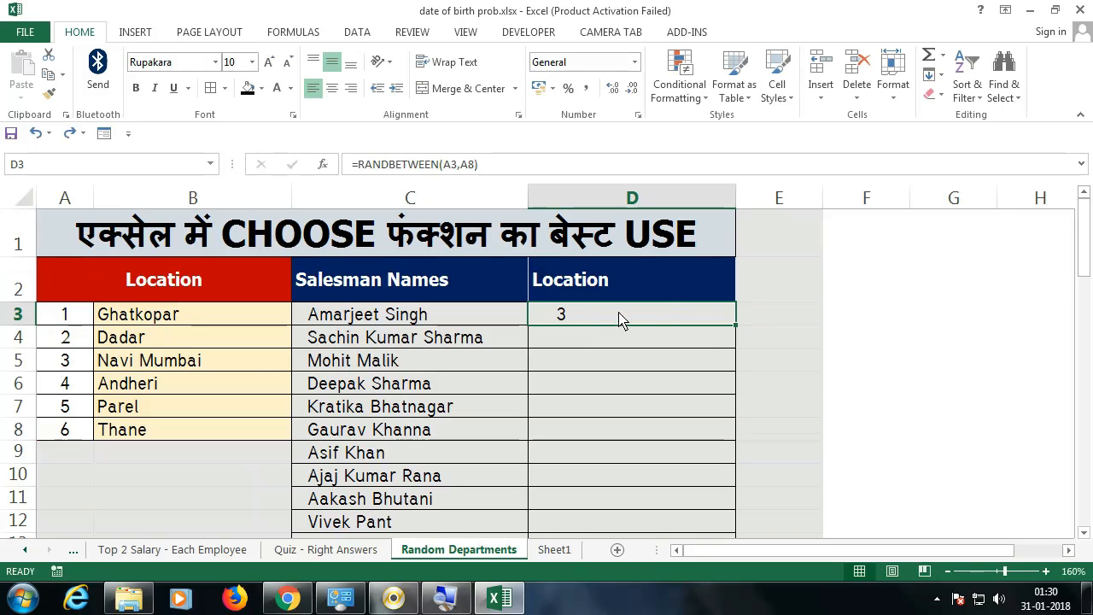
Make both references in D3 absolute so the formula is =RANDBETWEEN($A$3,$A$8)
double_click(621, 320)
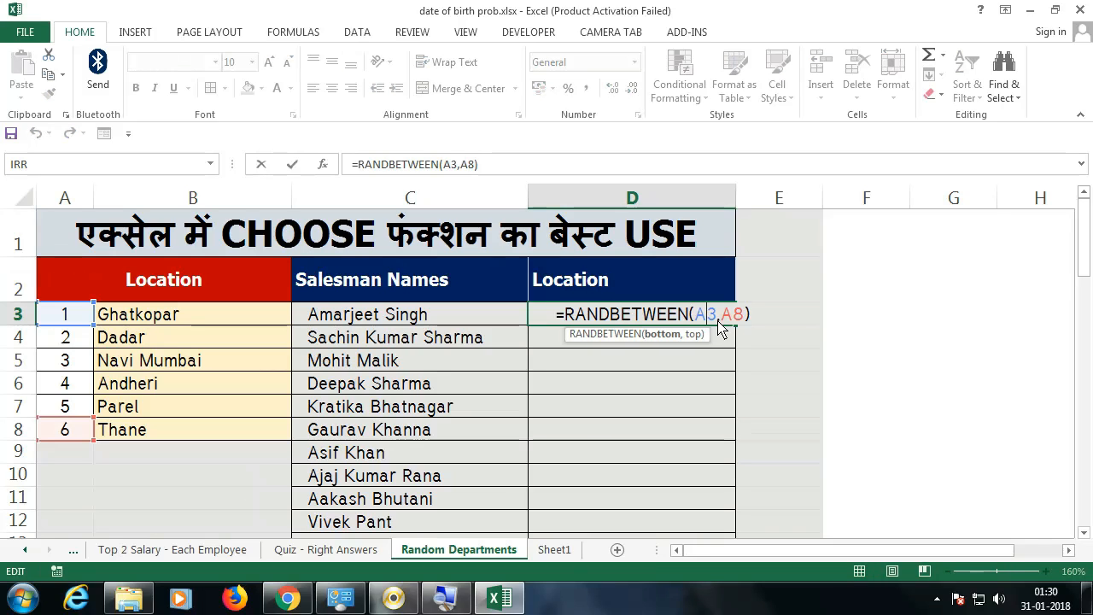
key(F4)
click(760, 318)
key(F4)
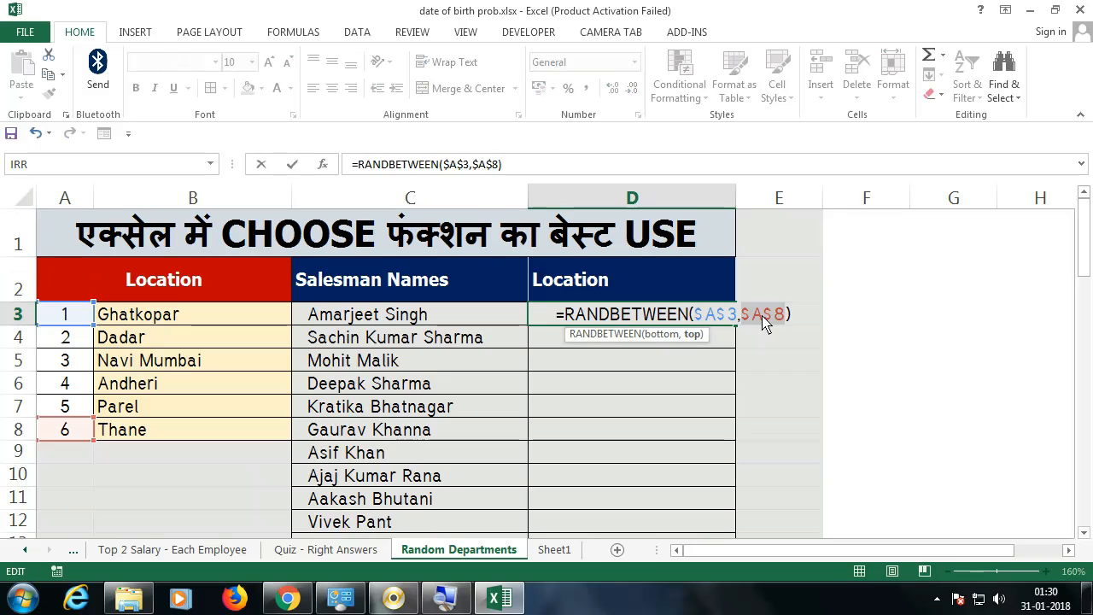
key(ctrl+Return)
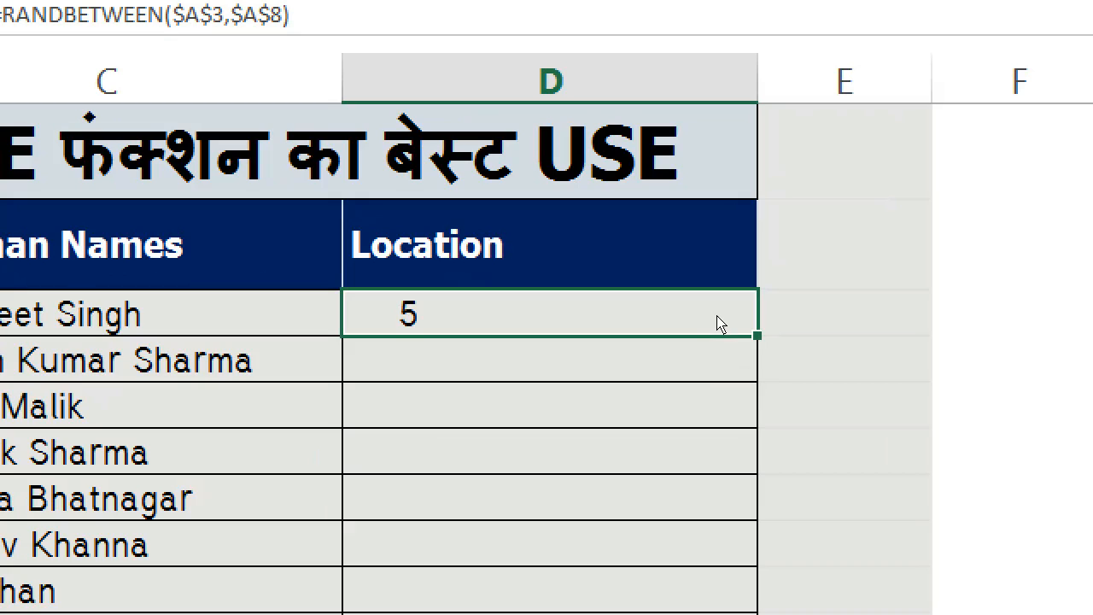
double_click(718, 323)
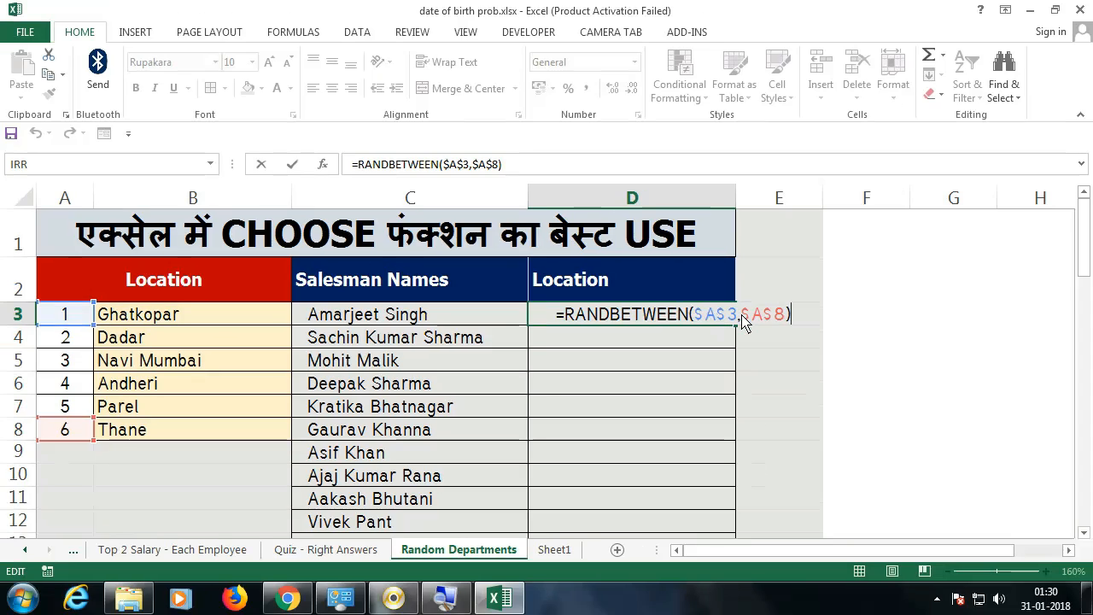
key(ctrl+Return)
Fill the RANDBETWEEN formula from D3 down to D9 in the Location column
drag(735, 325, 732, 437)
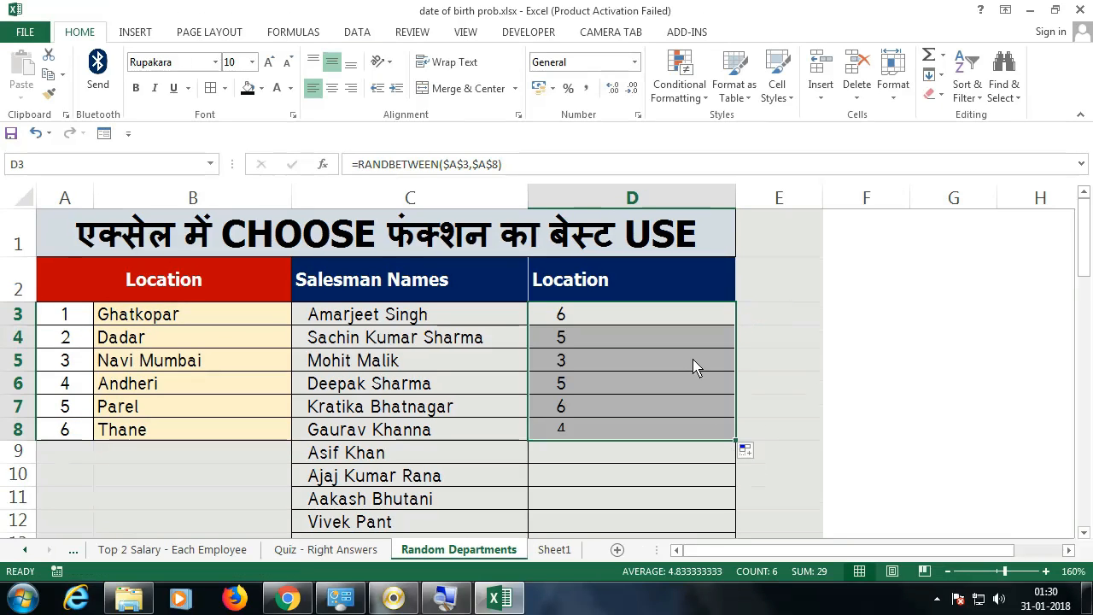
click(660, 317)
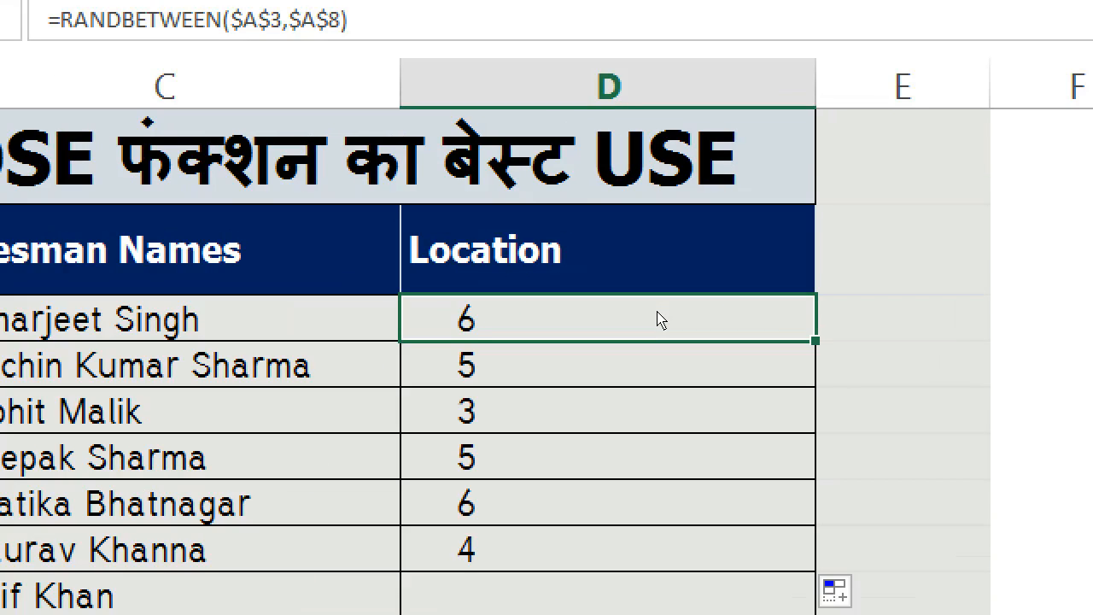
double_click(661, 320)
click(745, 320)
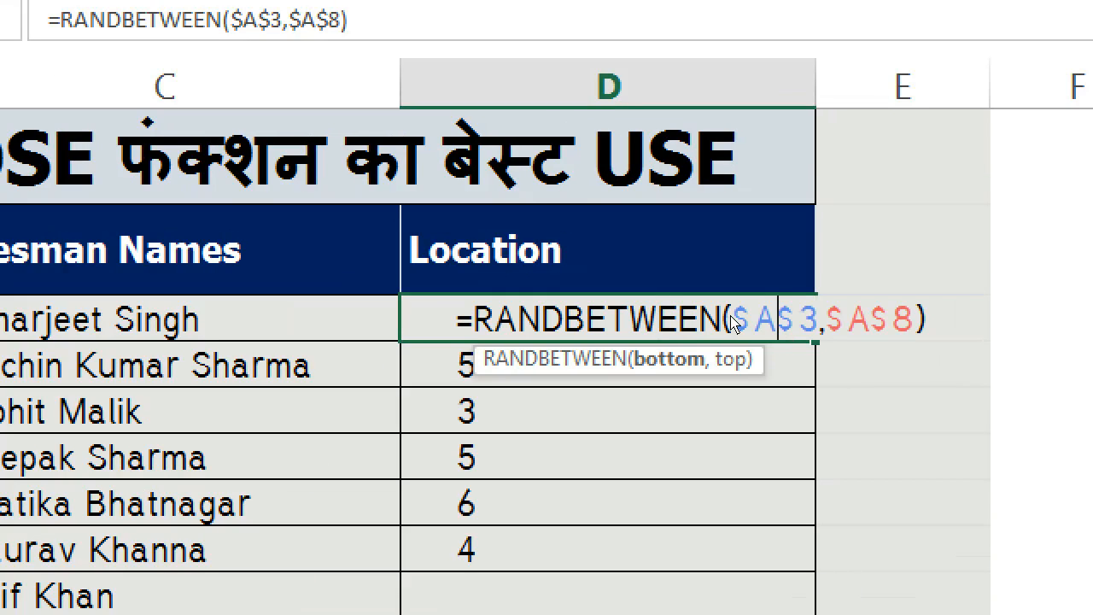
key(Escape)
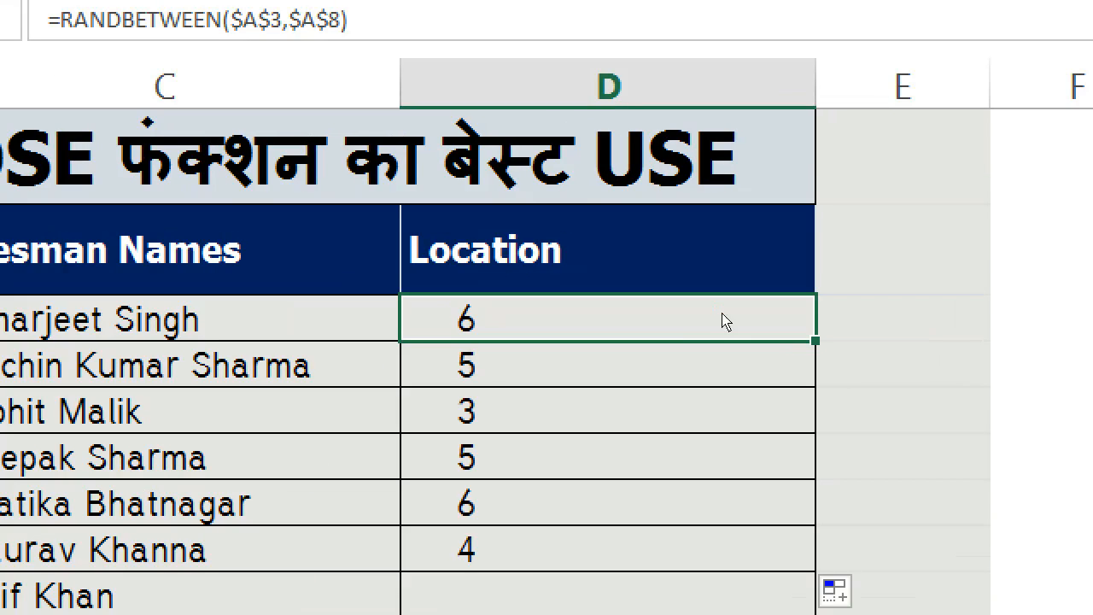
drag(739, 332, 714, 594)
key(ctrl+d)
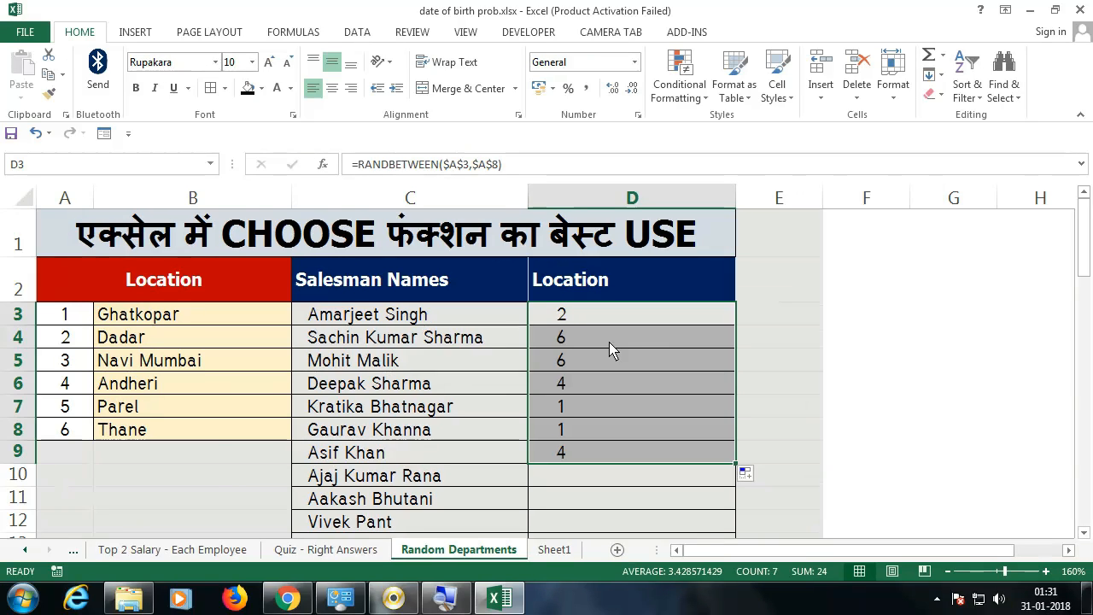
Compare the random numbers with the location names in B3:B8, and clear cells D3:D9
drag(610, 319, 612, 447)
drag(164, 323, 210, 435)
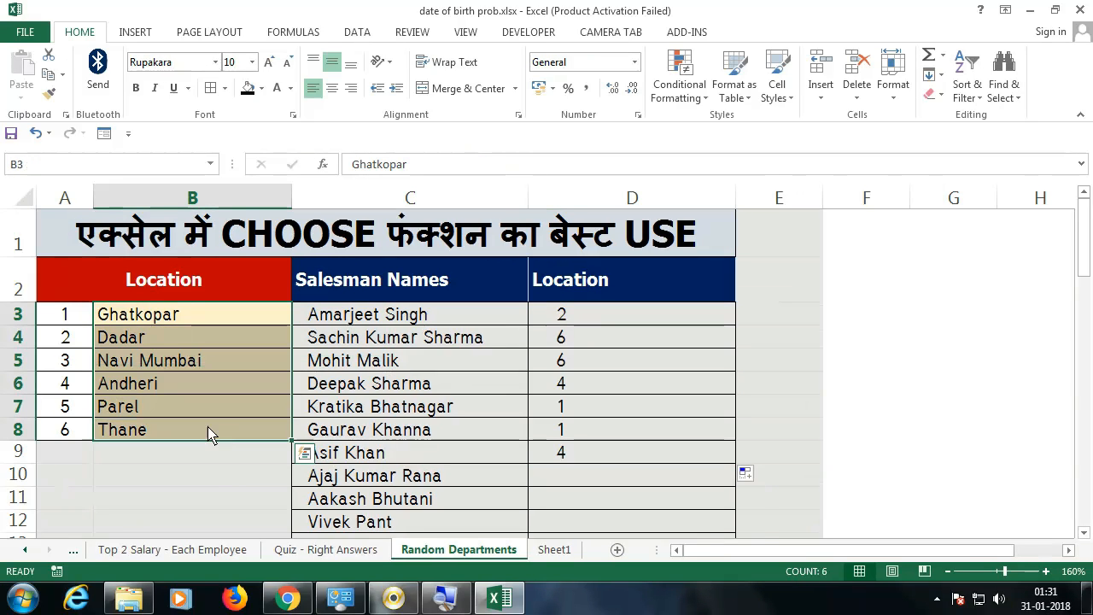
drag(599, 328, 595, 457)
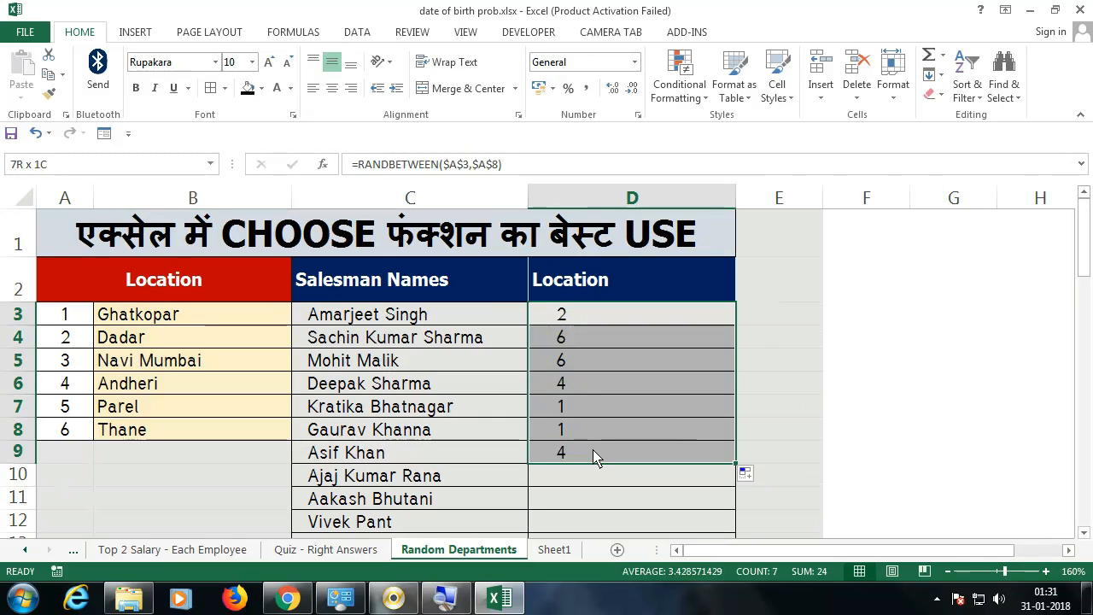
key(Delete)
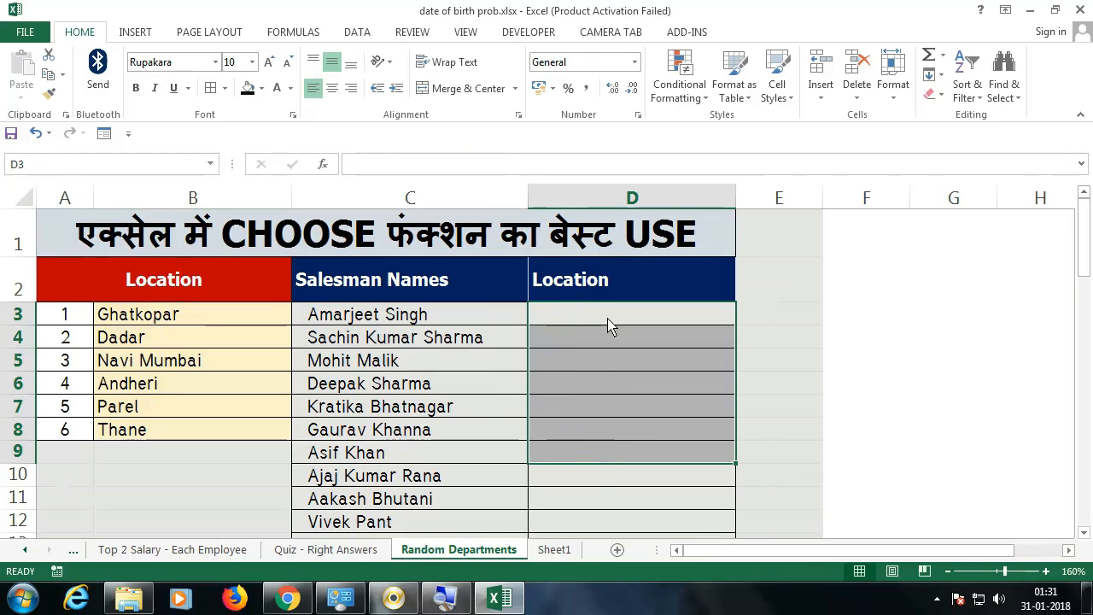
Begin a CHOOSE formula in D3 with RANDBETWEEN(A3,A8) as its index number
click(611, 325)
text(=cho)
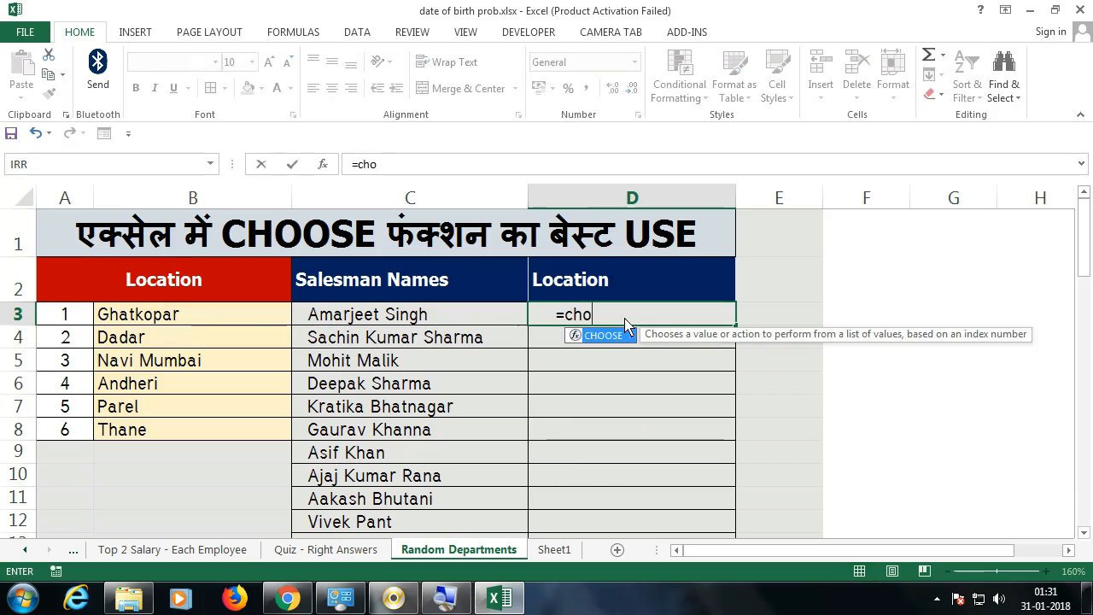
key(Tab)
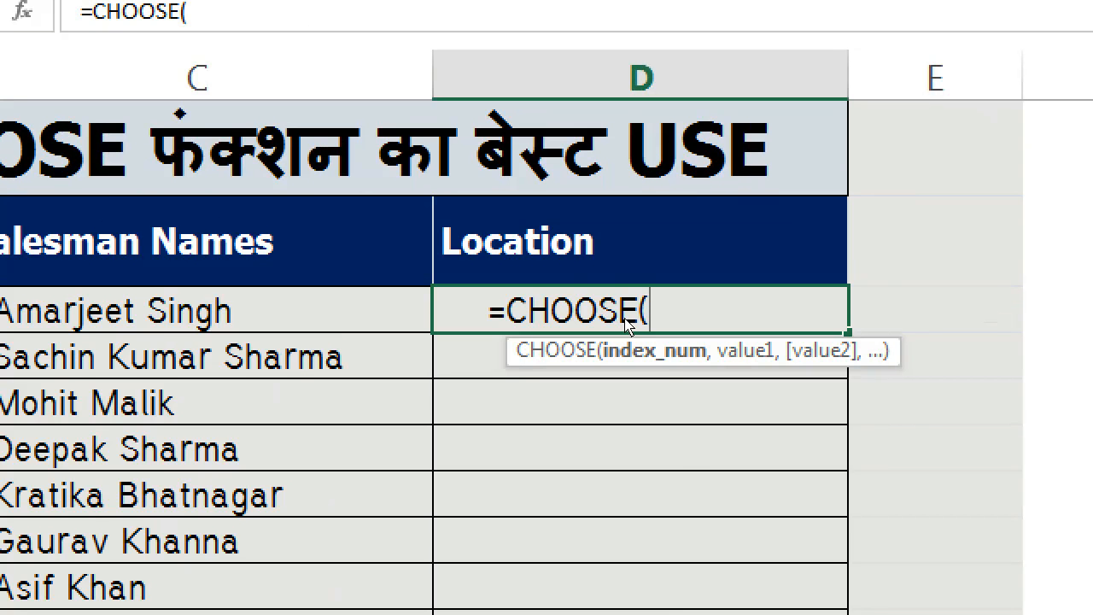
text(ran)
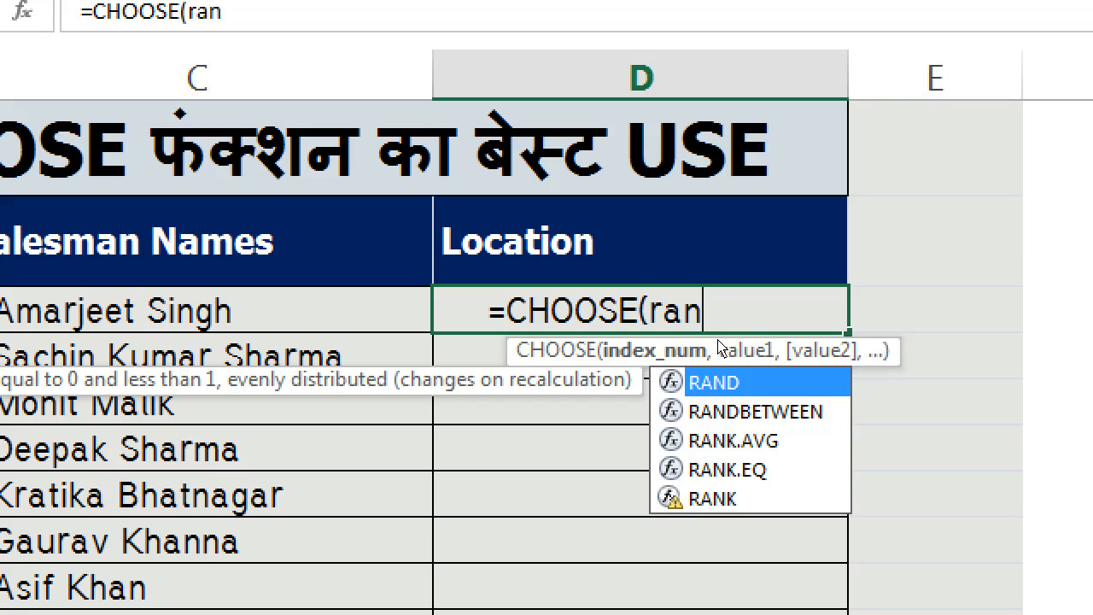
key(Down)
key(Tab)
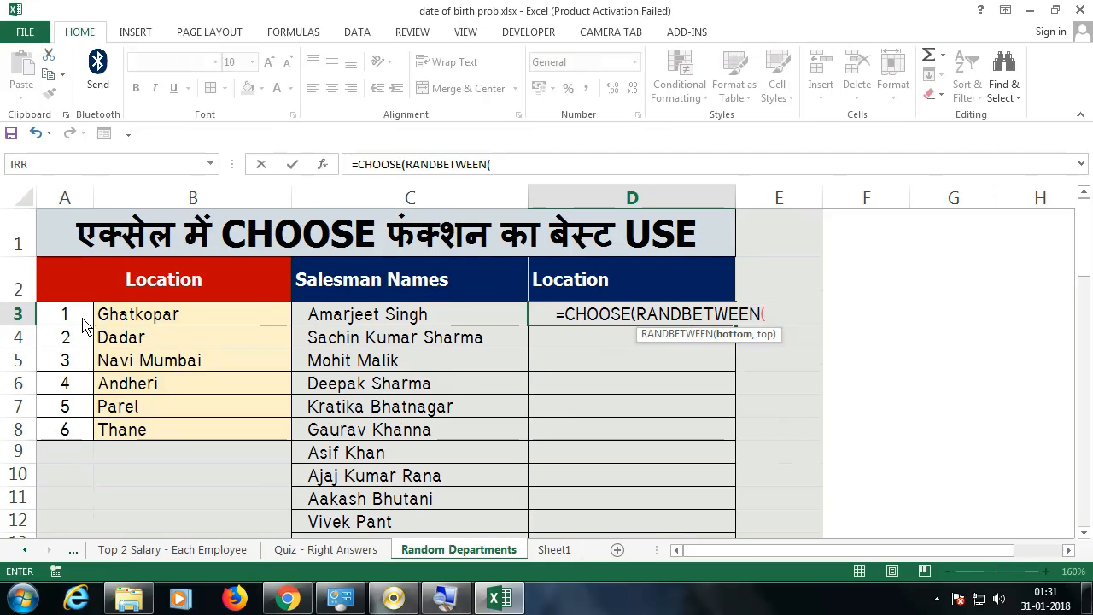
click(84, 323)
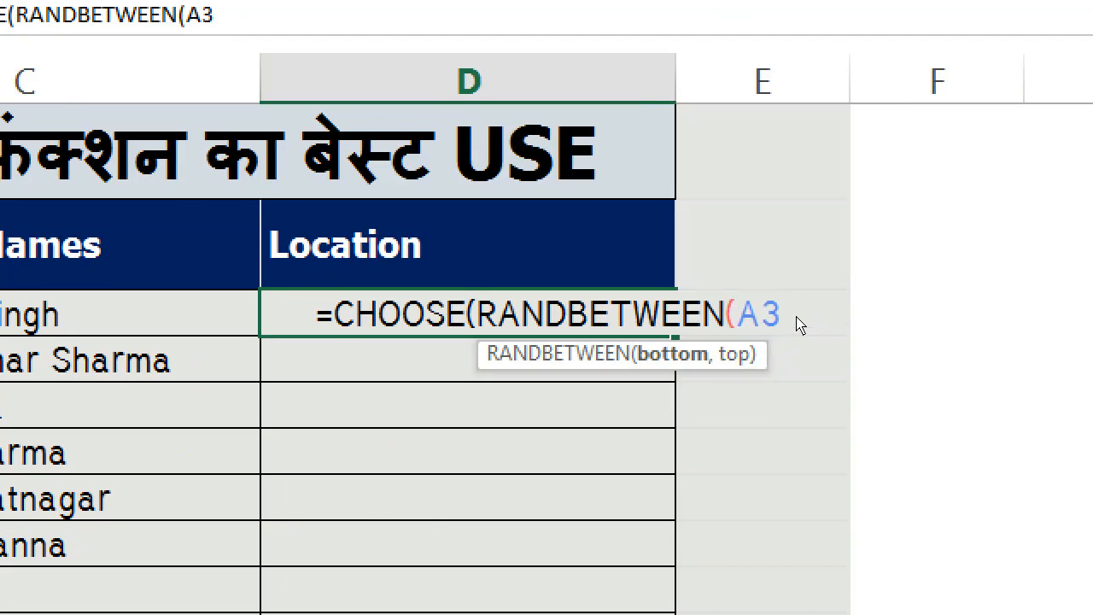
text(,)
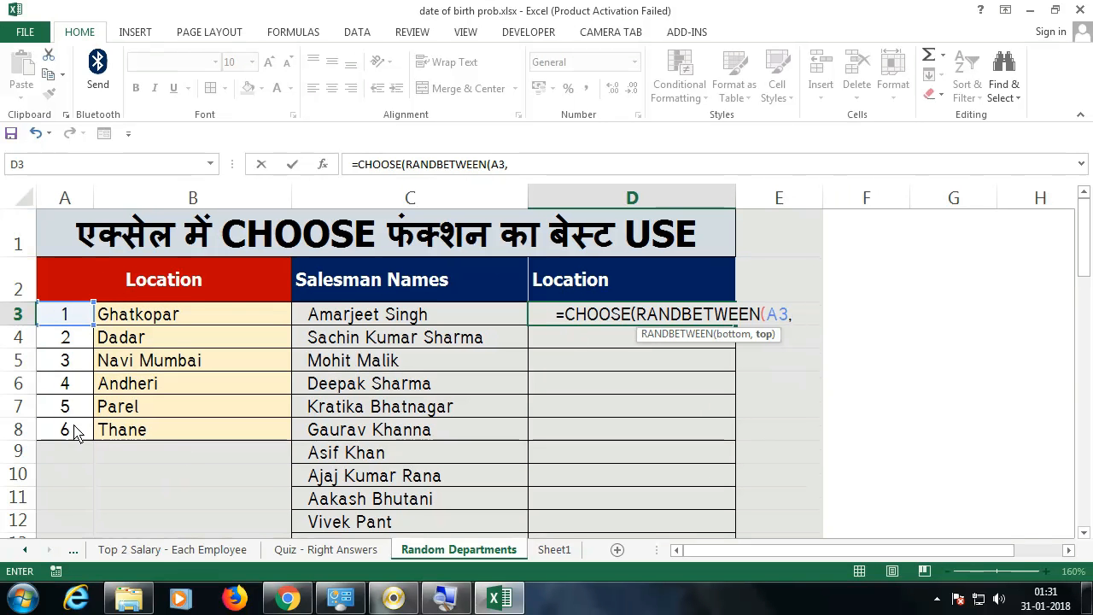
click(85, 433)
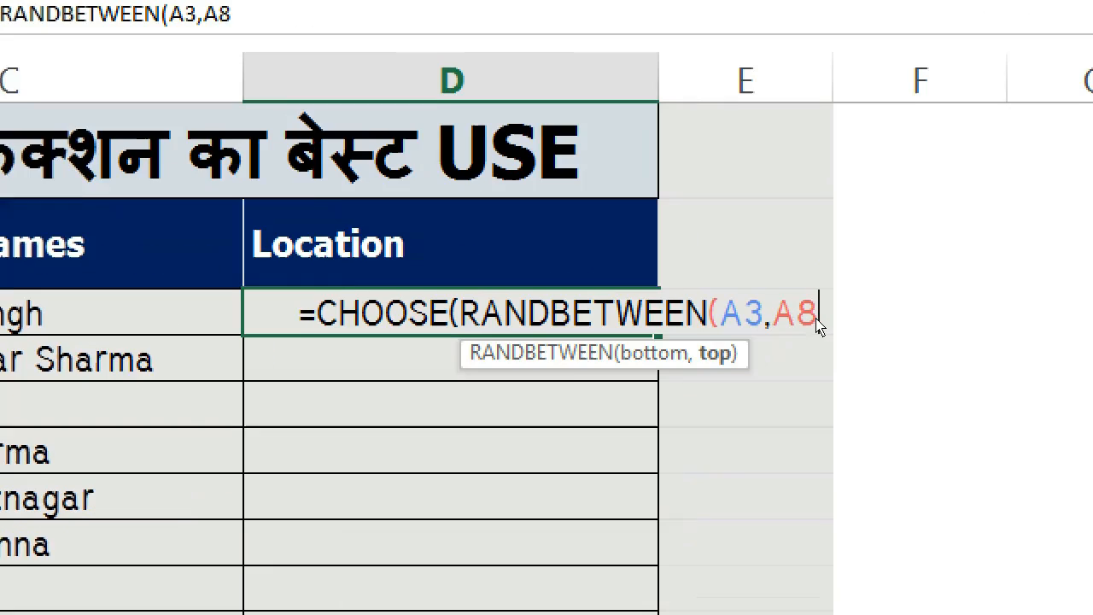
text())
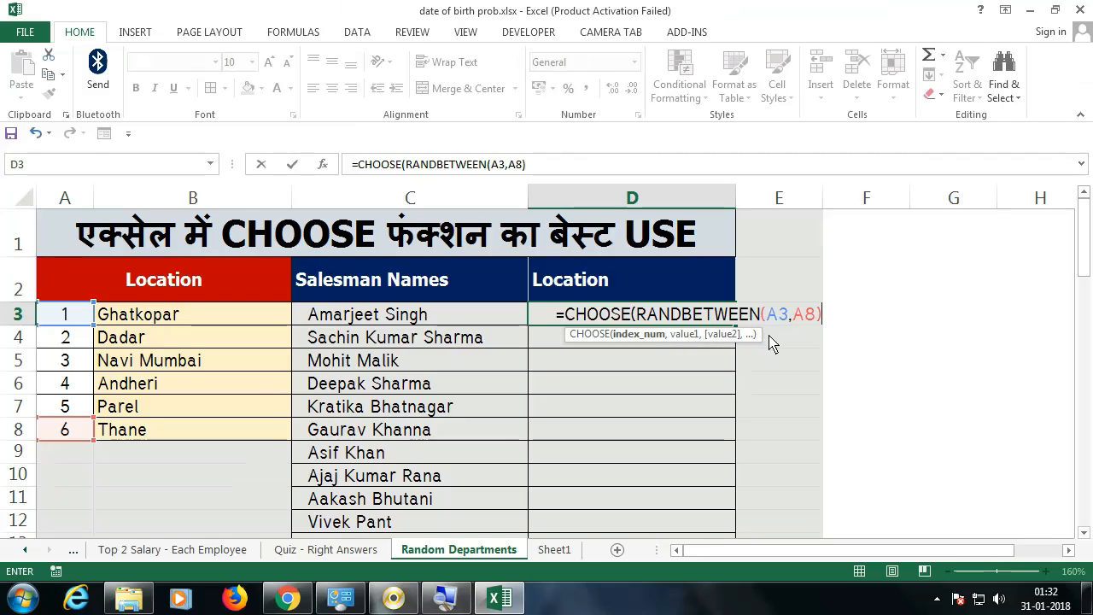
Make both RANDBETWEEN references in the D3 CHOOSE formula absolute, as $A$3 and $A$8
click(786, 318)
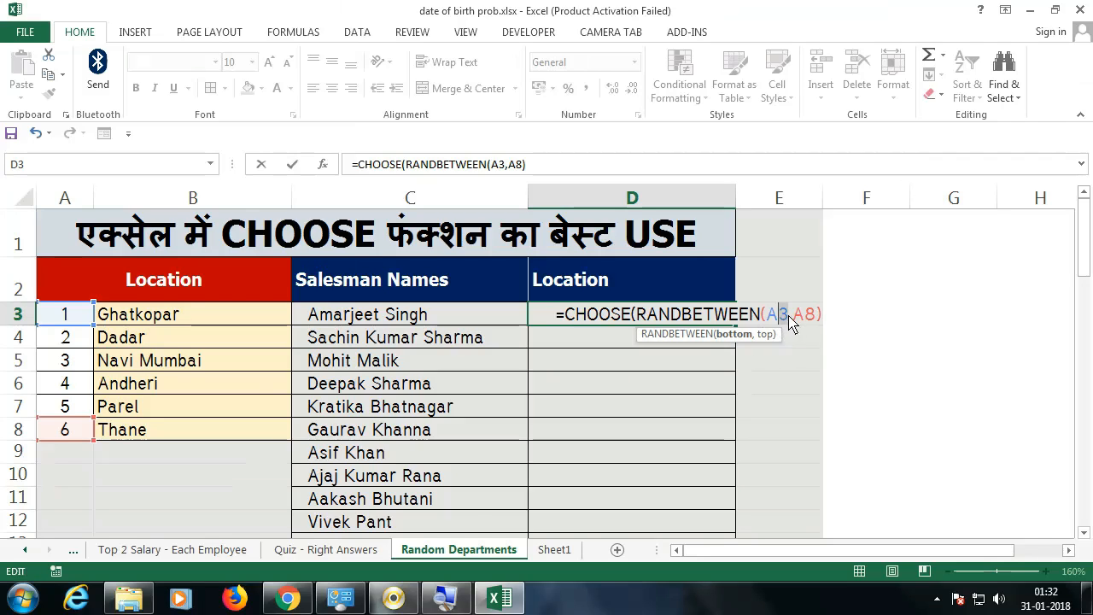
key(F4)
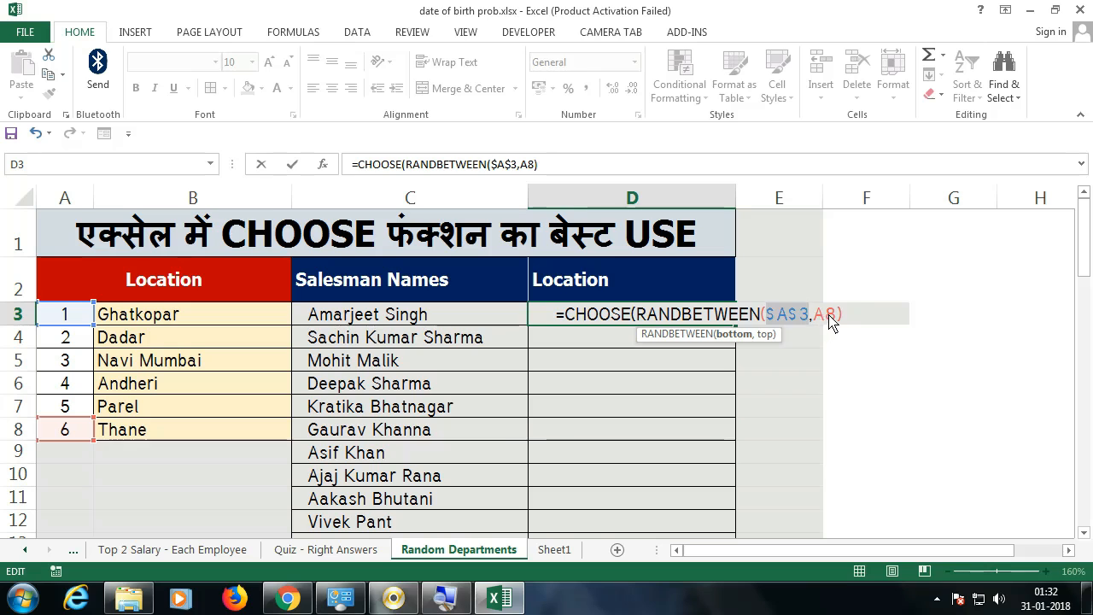
click(833, 318)
key(F4)
key(Right)
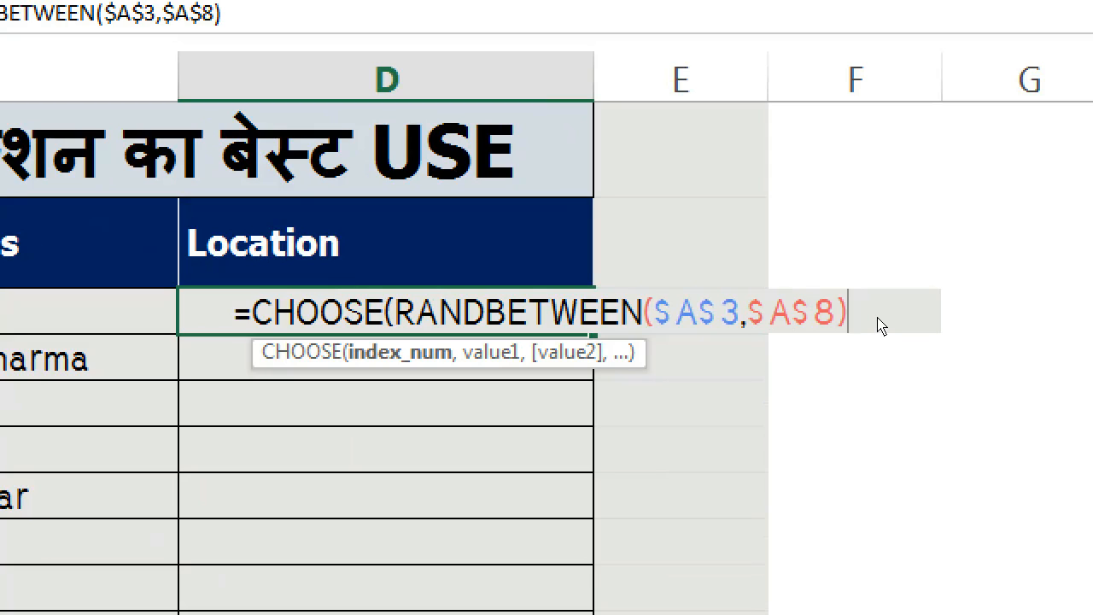
Add $B$3 and $B$4 as the first two values of the CHOOSE formula in D3, using absolute references
text(,)
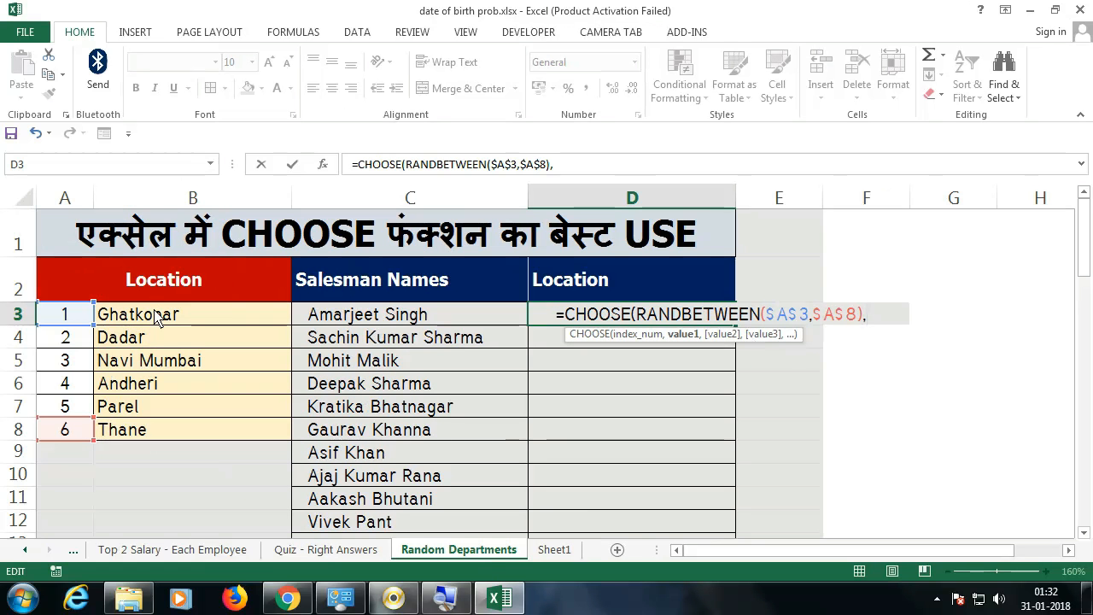
click(156, 316)
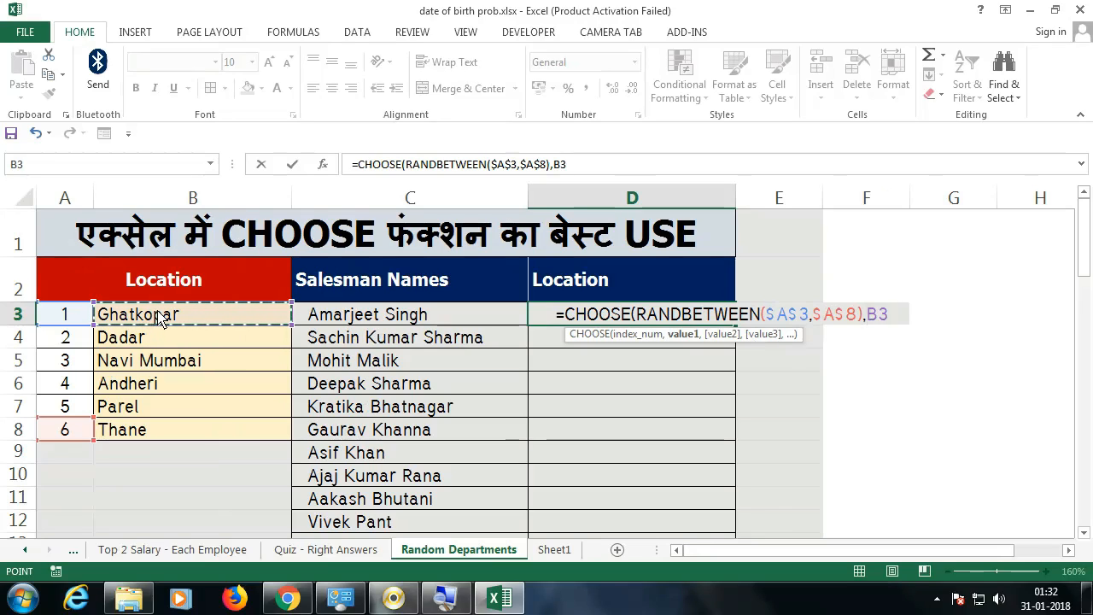
key(F8)
key(F4)
text(,)
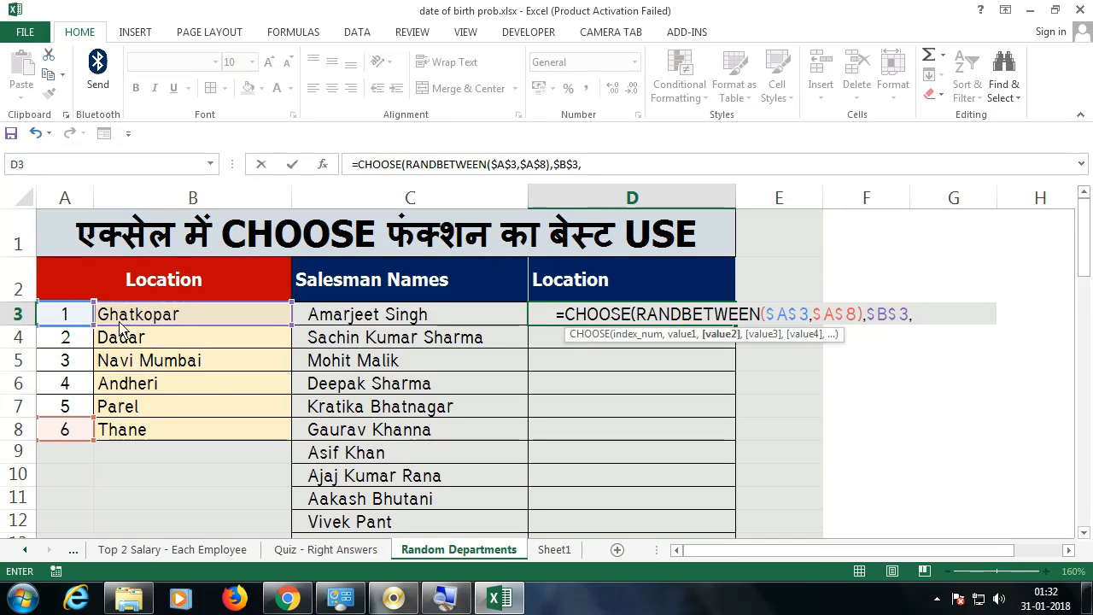
click(147, 342)
key(F4)
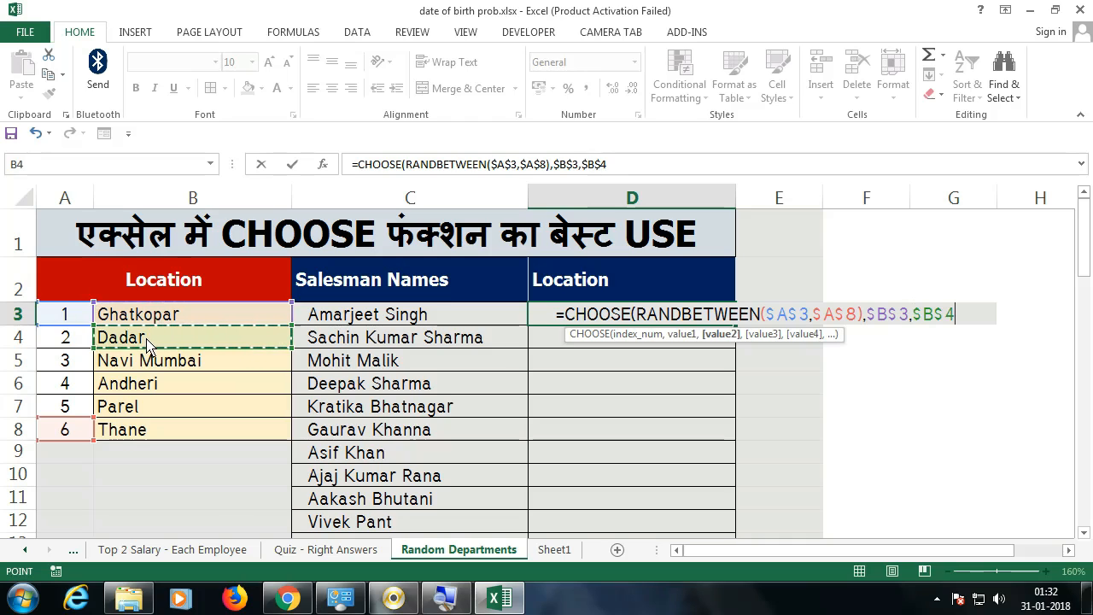
Add $B$5 and $B$6 as the third and fourth values of the D3 CHOOSE formula, using absolute references
text(,)
click(183, 383)
click(190, 362)
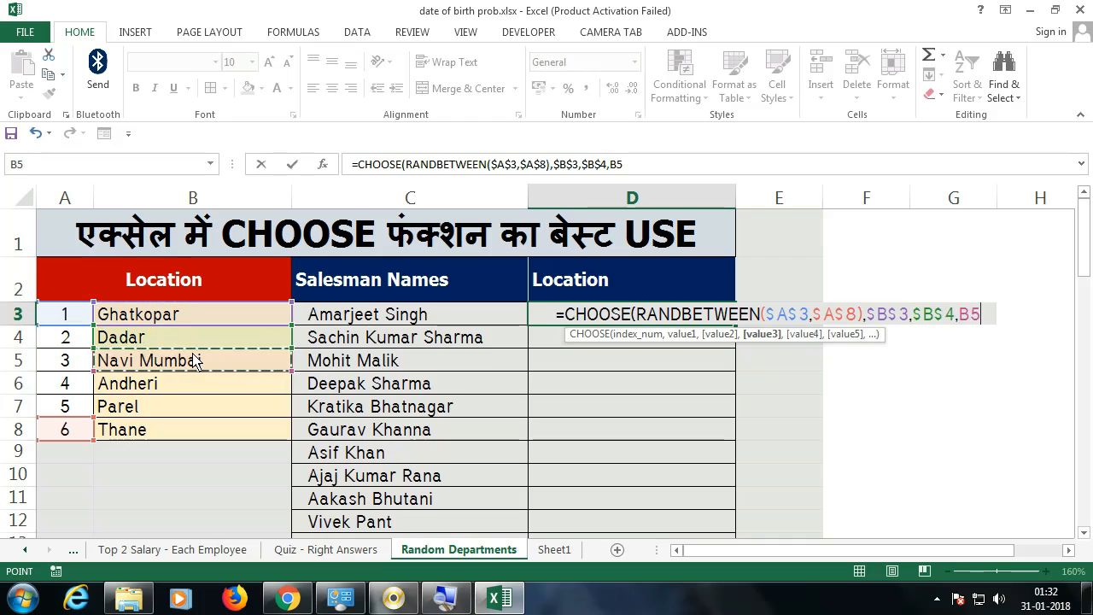
key(F4)
text(,)
click(155, 389)
key(F4)
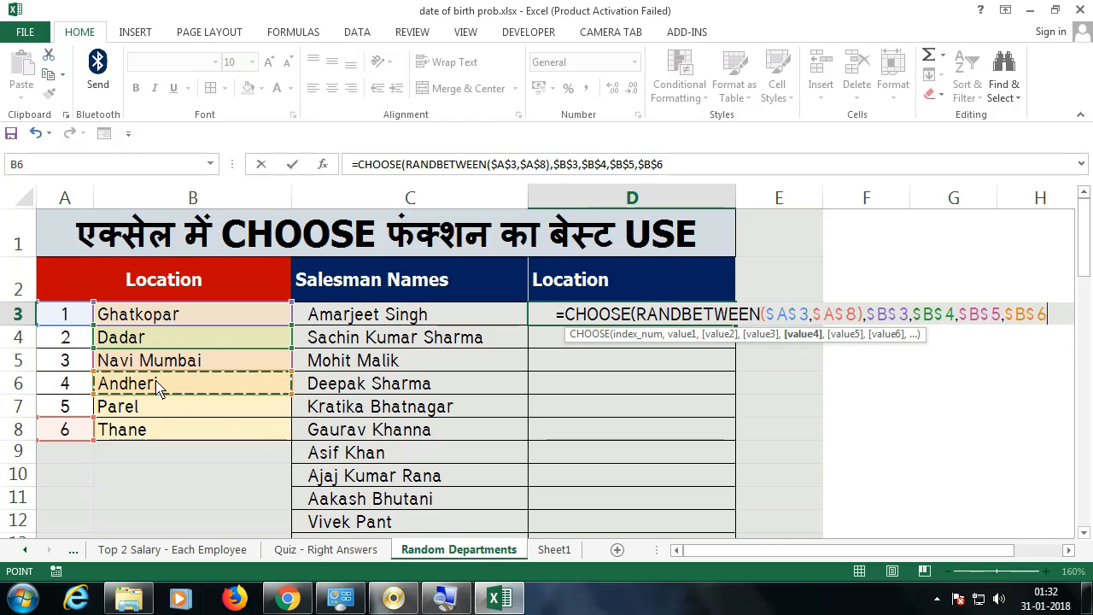
Add $B$7 and $B$8 as the last two absolute values and close the CHOOSE formula in D3
text(,)
click(149, 411)
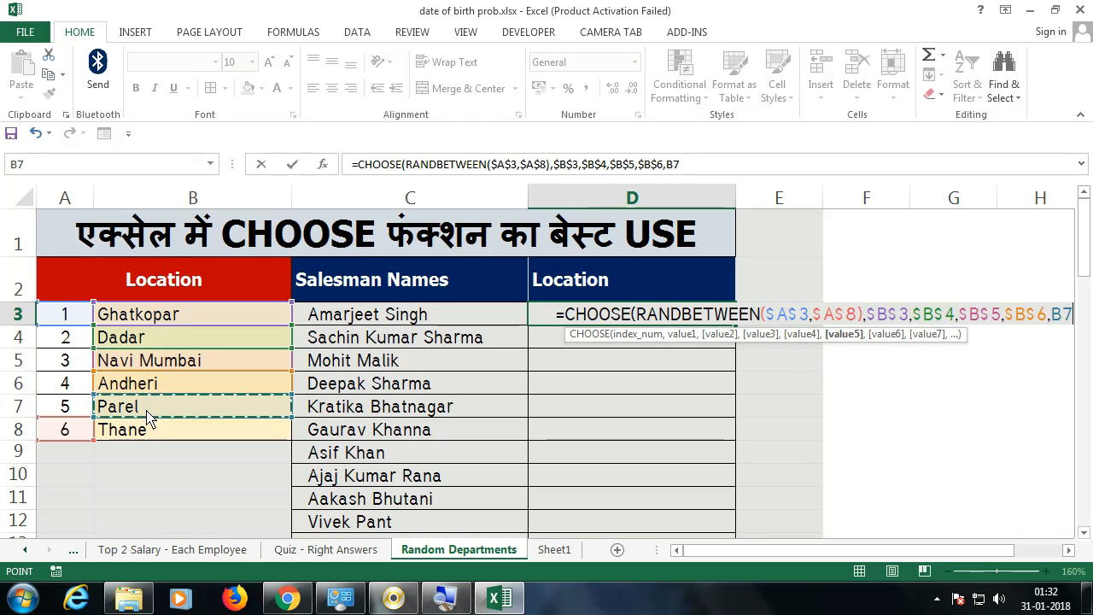
key(F4)
text(,)
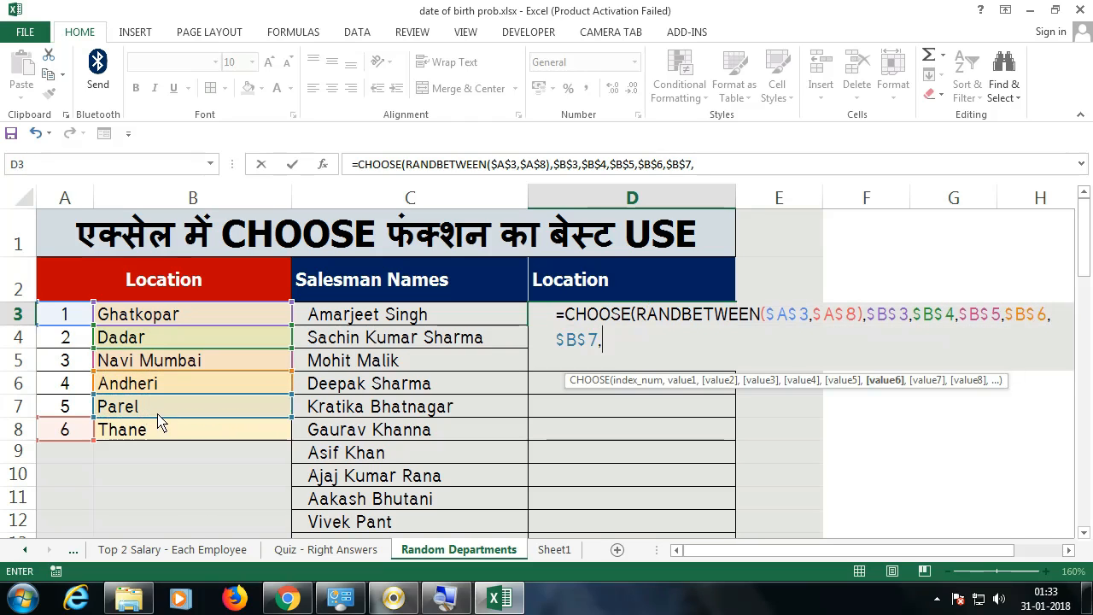
click(169, 442)
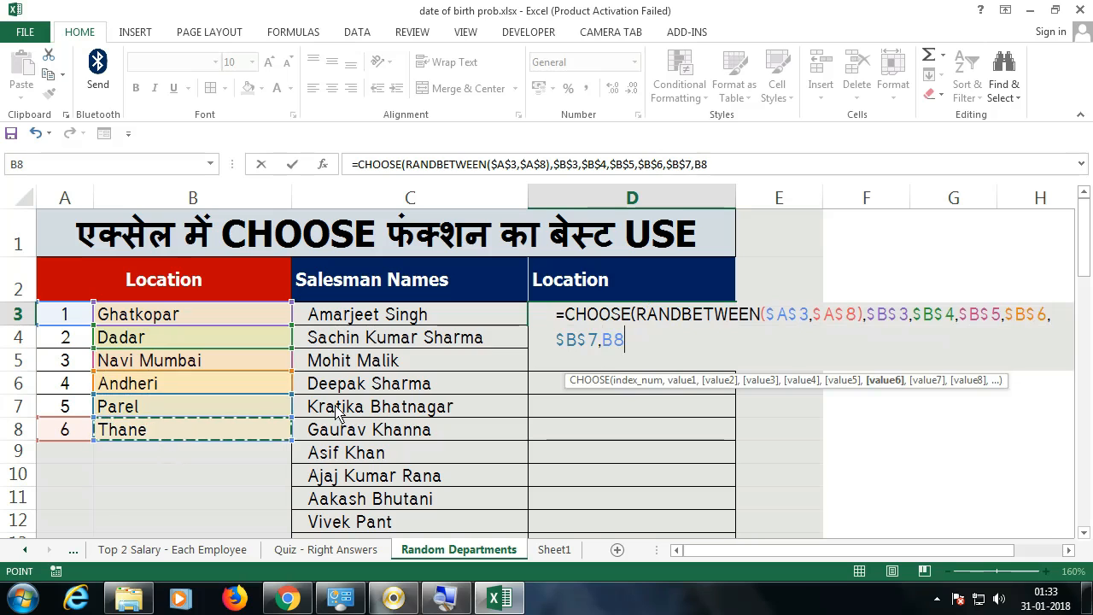
key(F4)
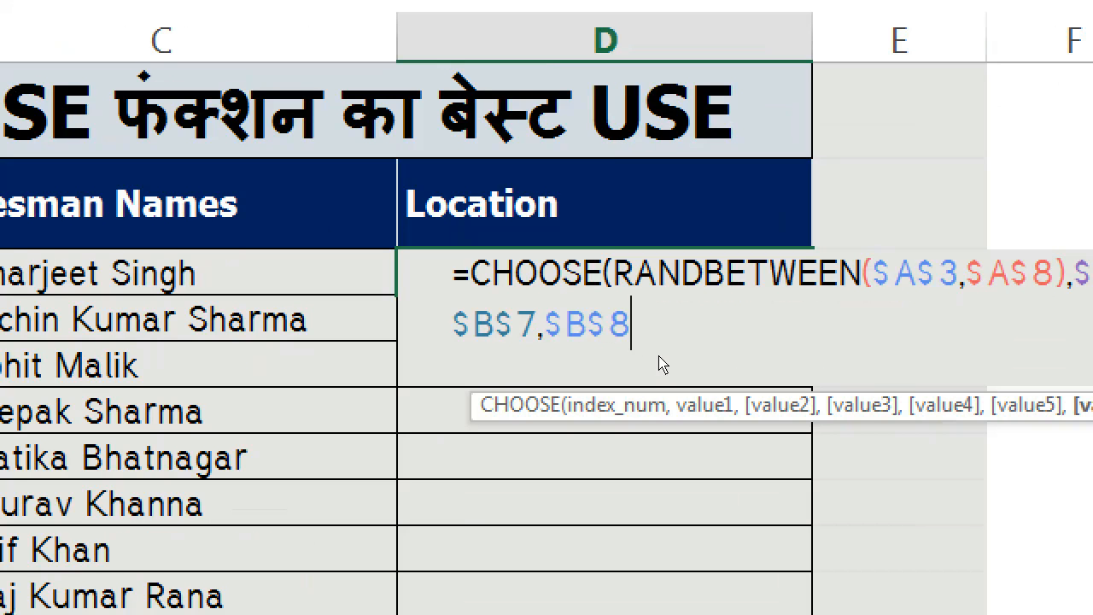
text())
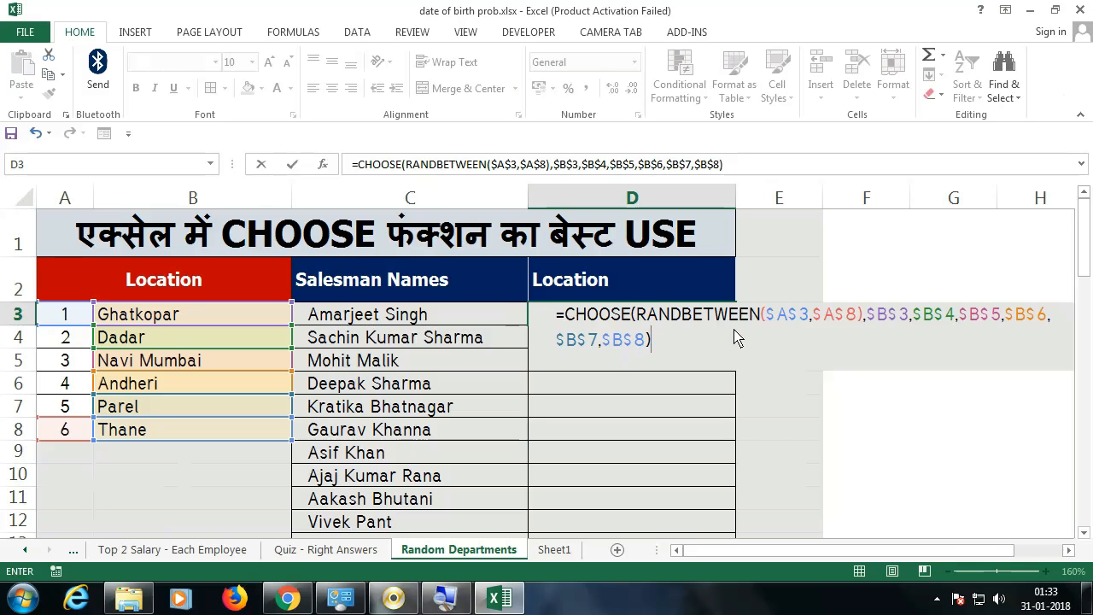
Review the RANDBETWEEN index number and the value references $B$3 to $B$7 inside the D3 CHOOSE formula
click(930, 276)
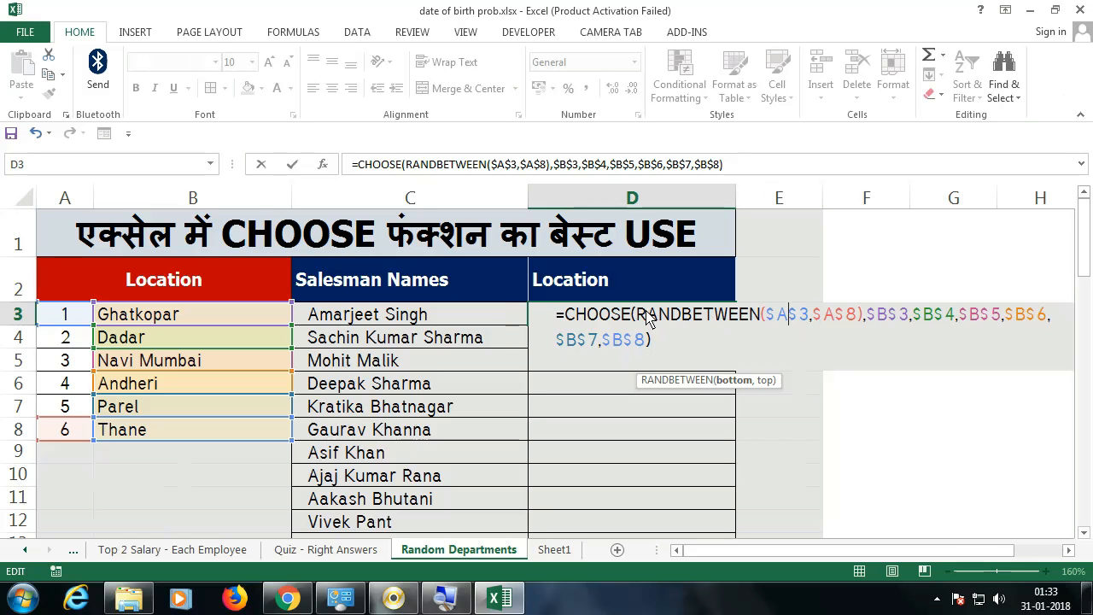
drag(639, 316, 867, 323)
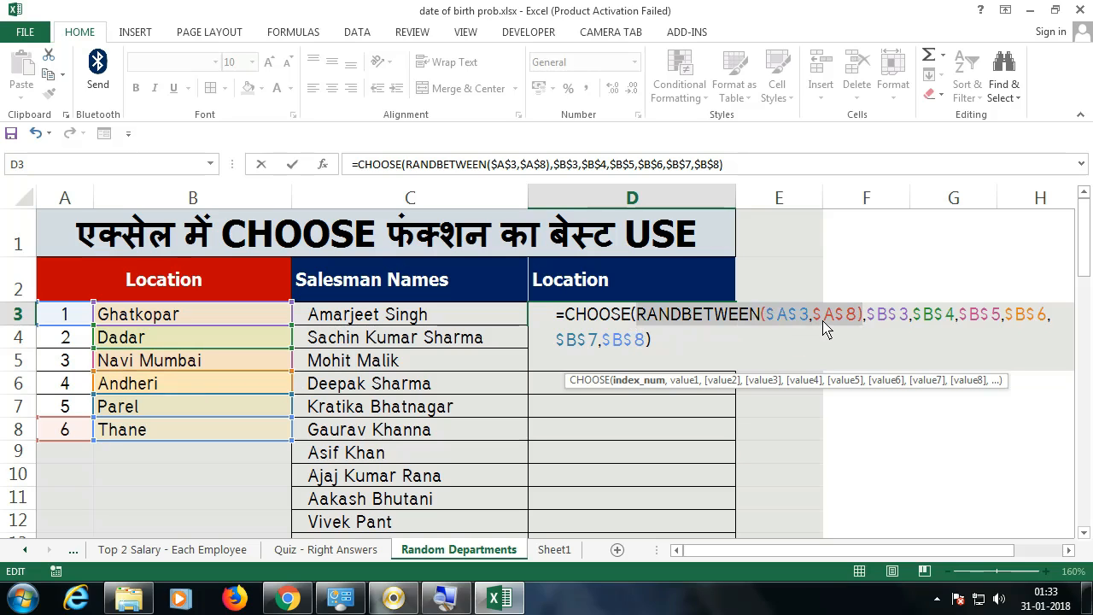
click(893, 314)
click(936, 316)
click(979, 314)
click(1019, 312)
click(587, 340)
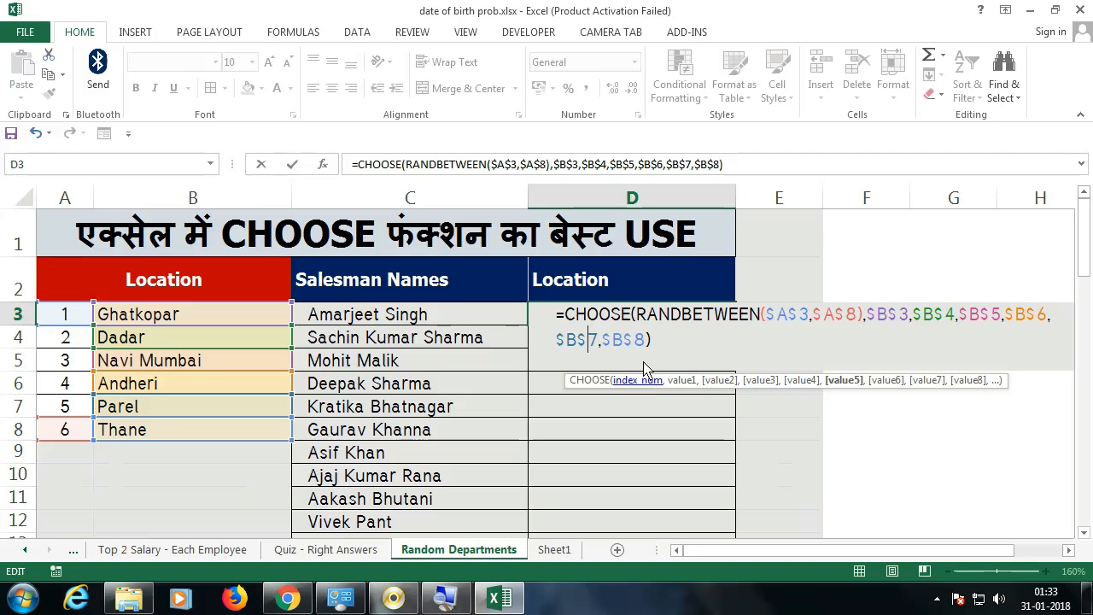
Enter the CHOOSE formula in D3 and fill it down the Location column for all salesmen
key(ctrl+Return)
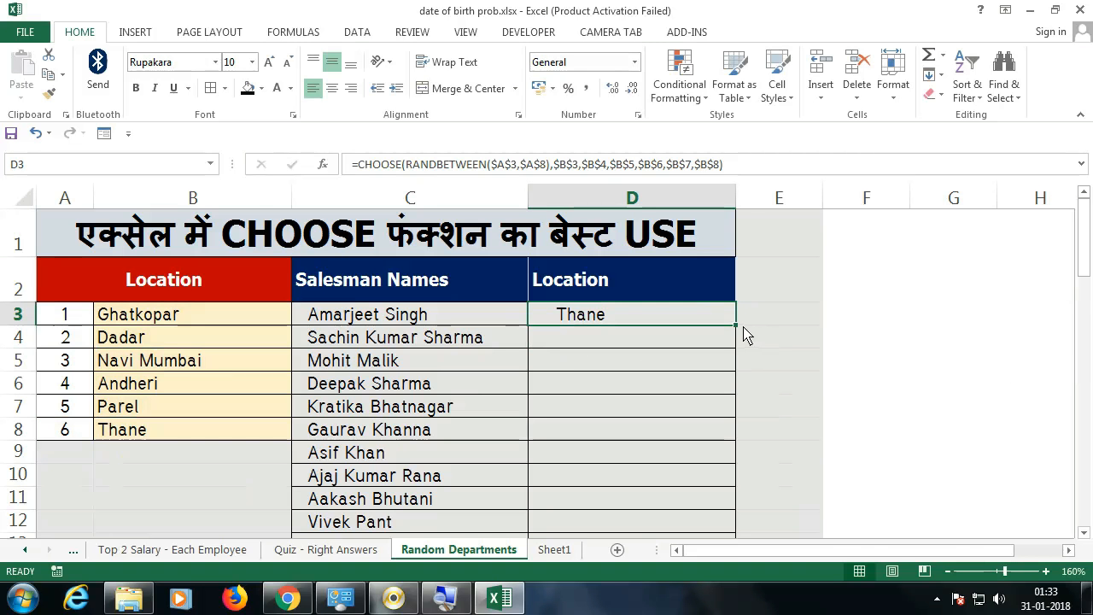
double_click(737, 325)
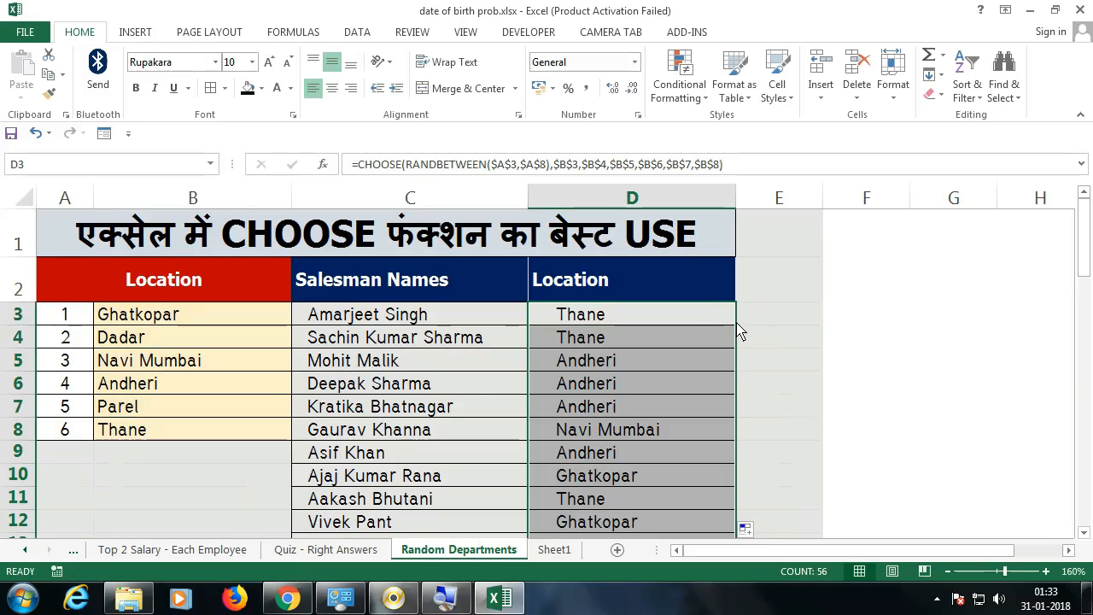
double_click(659, 320)
key(Escape)
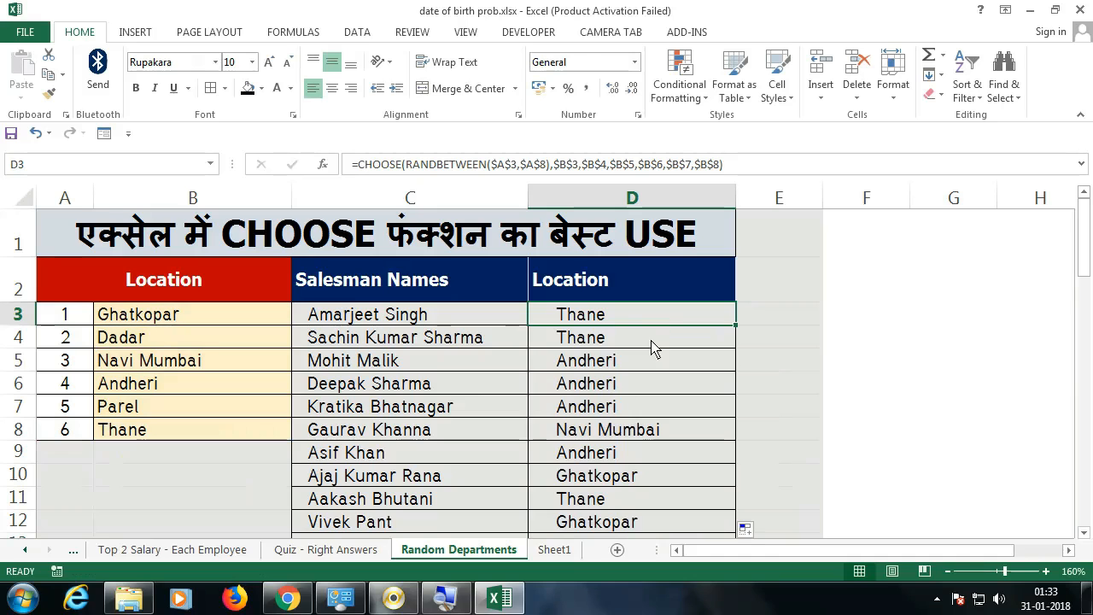
Clear the filled CHOOSE formulas from the Location column, starting at D3
drag(649, 324, 630, 501)
scroll(635, 444, up, 15)
key(Delete)
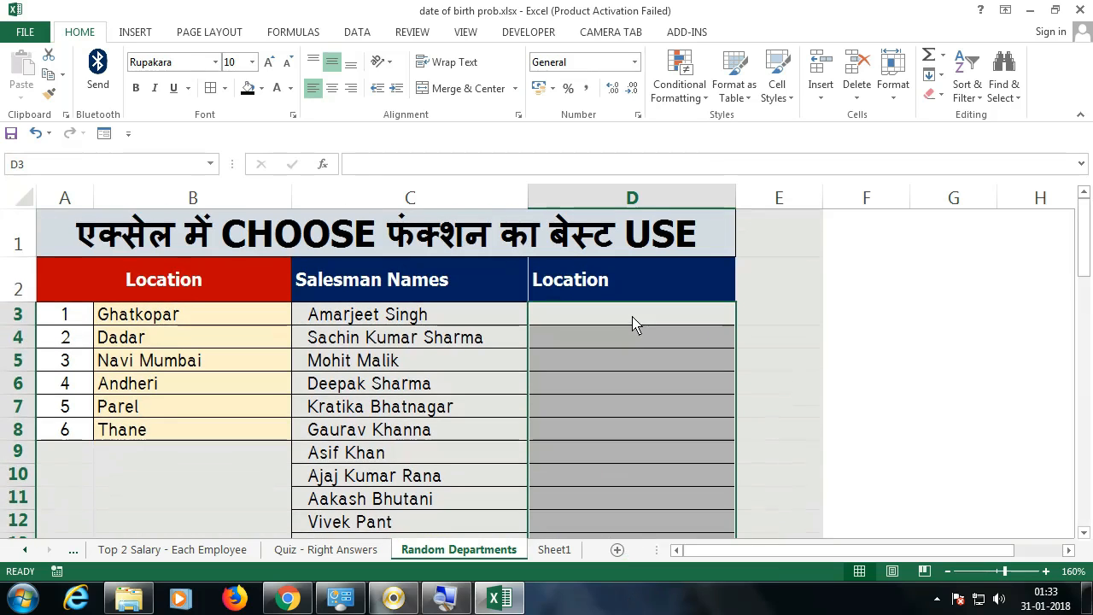
Enter the formula =CHOOSE(1,"delhi","mumbai") in D3
click(637, 324)
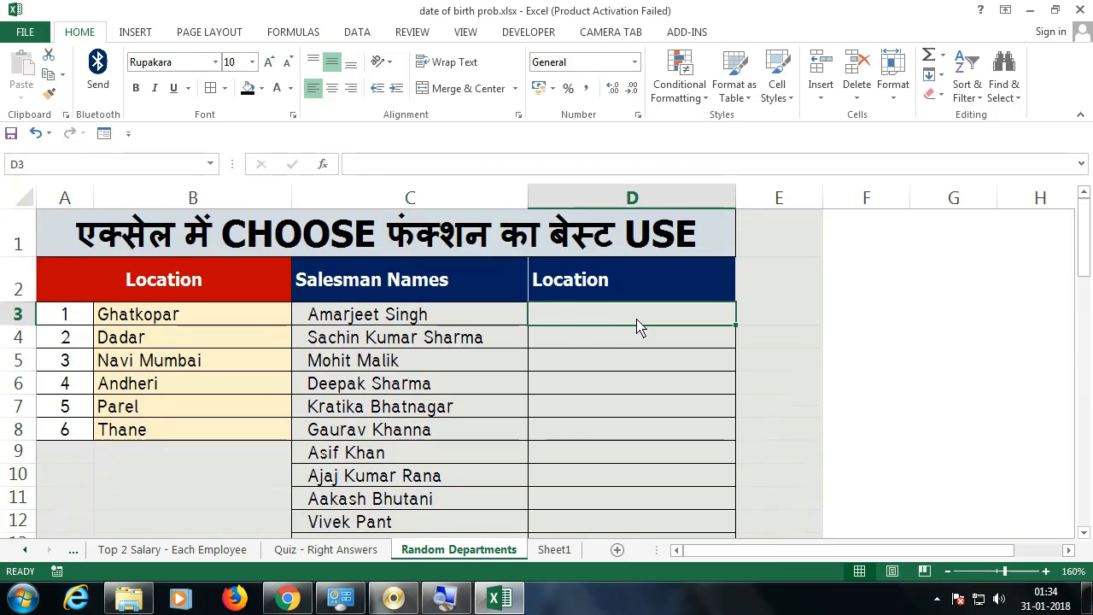
text(=cho)
key(Tab)
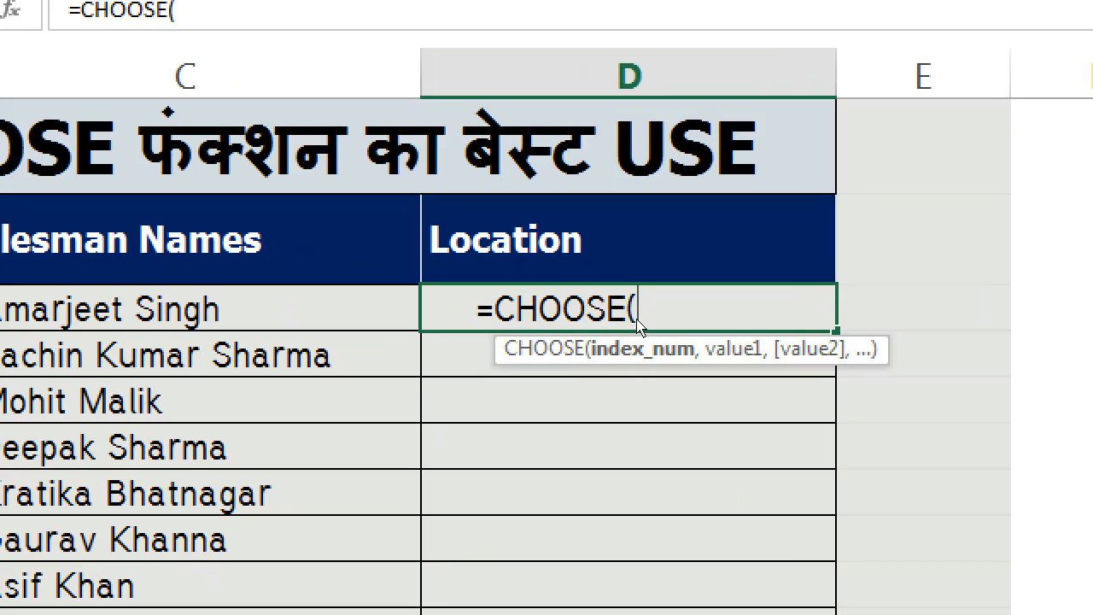
text(1,)
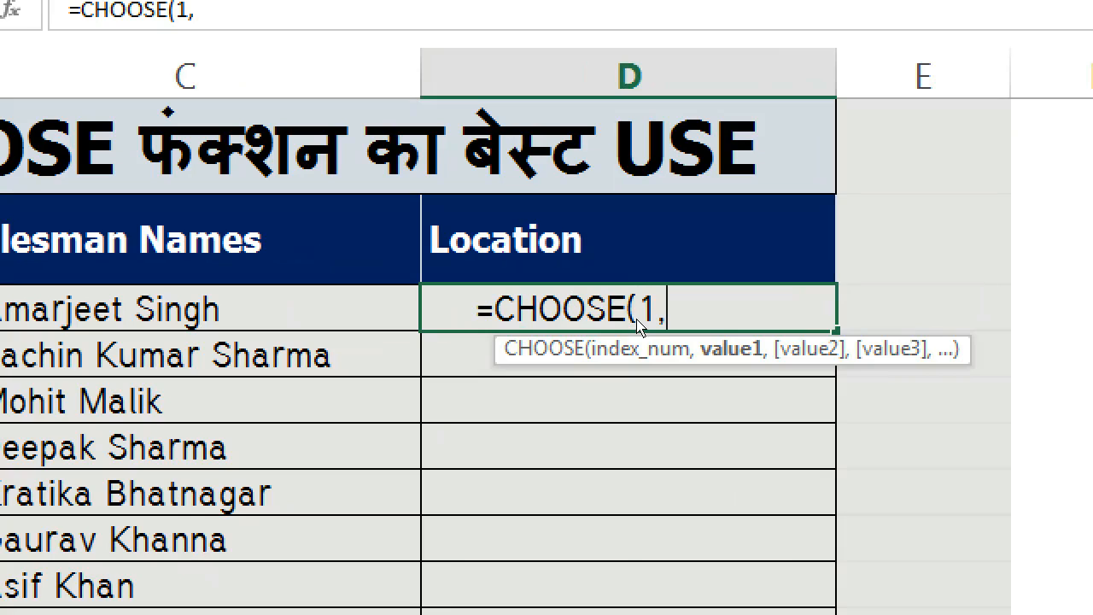
text("delhi")
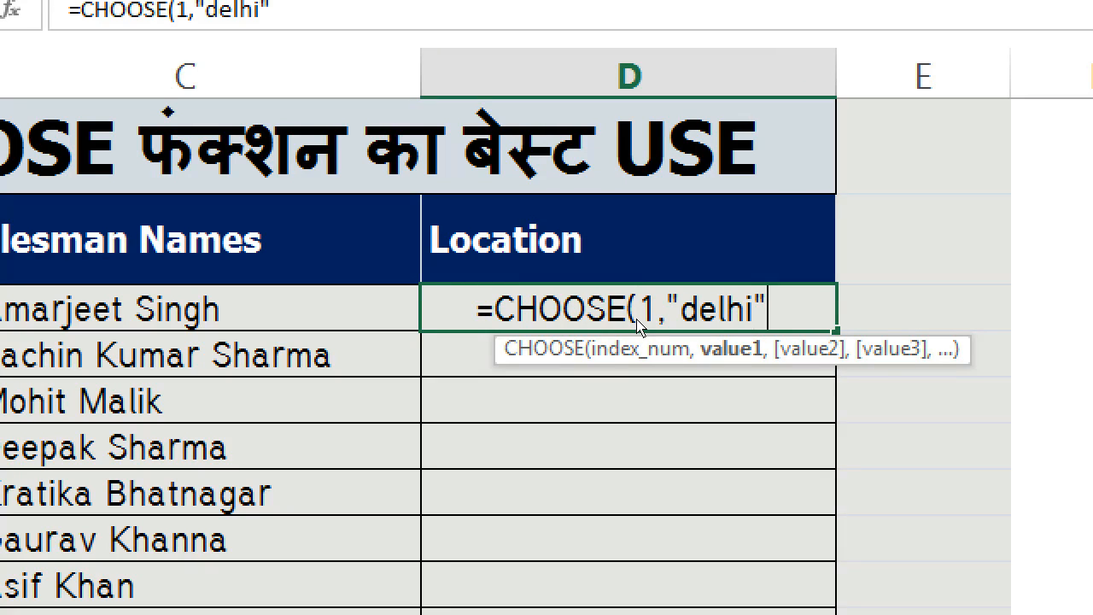
text(,"mum)
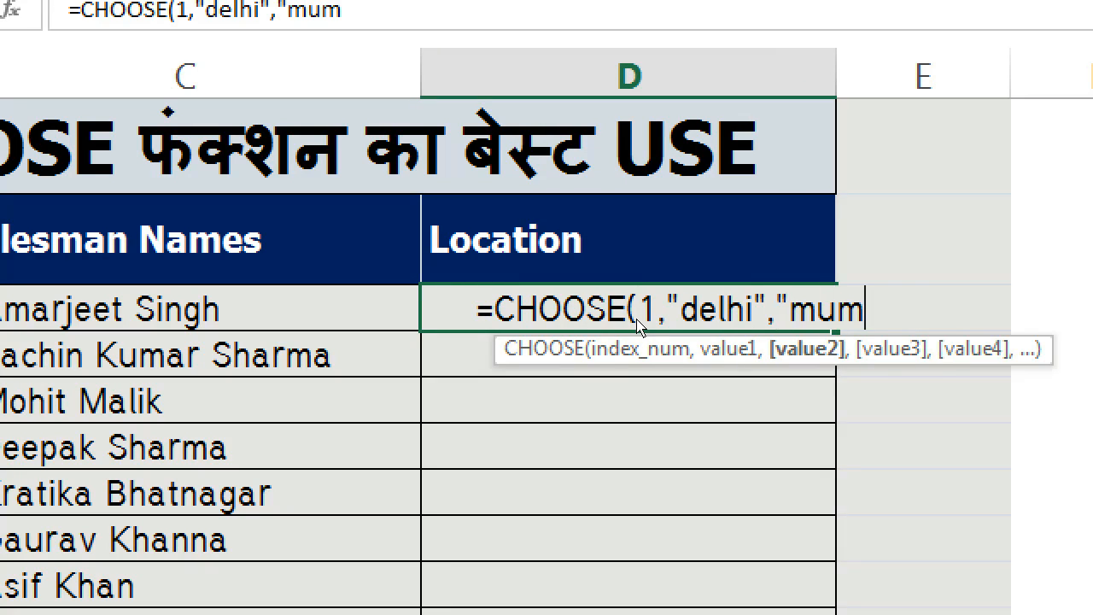
text(bai")
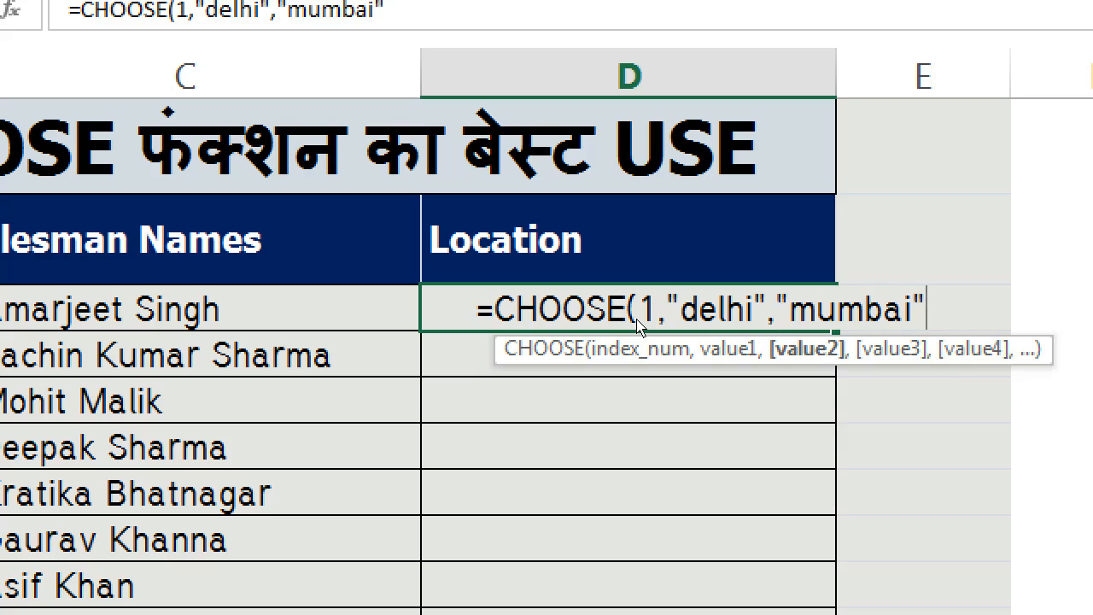
text())
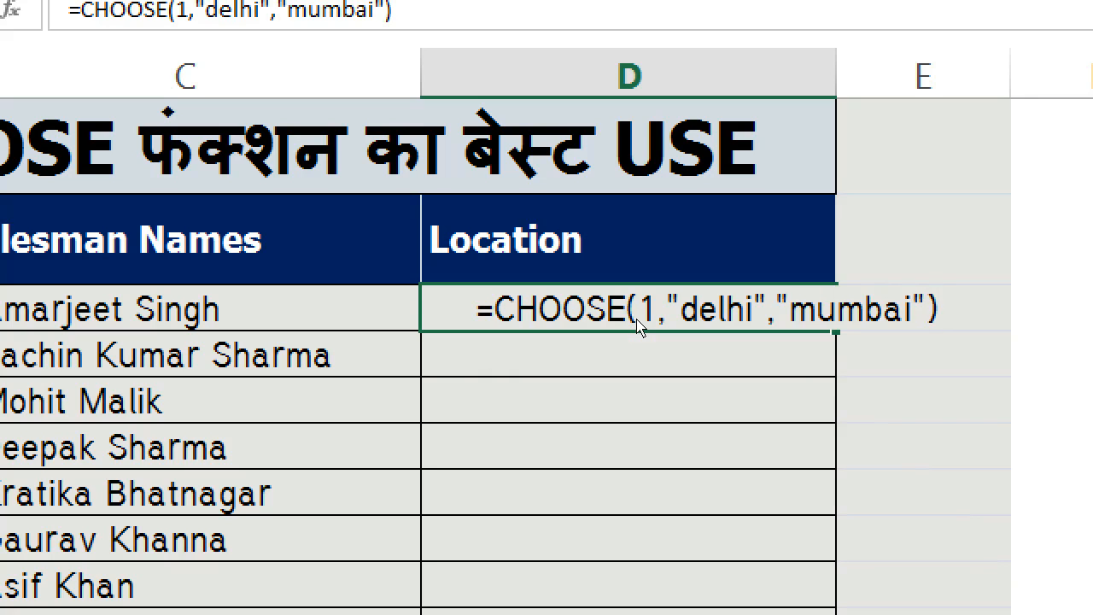
key(Return)
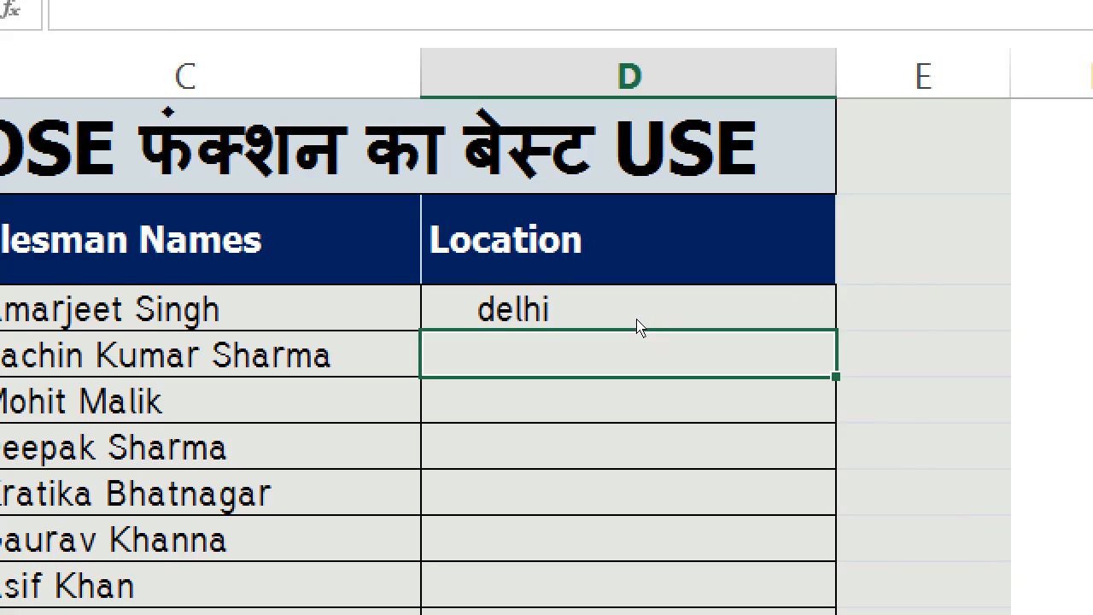
Set the index number of the D3 CHOOSE formula to 2
double_click(639, 328)
click(647, 315)
key(BackSpace)
text(2,")
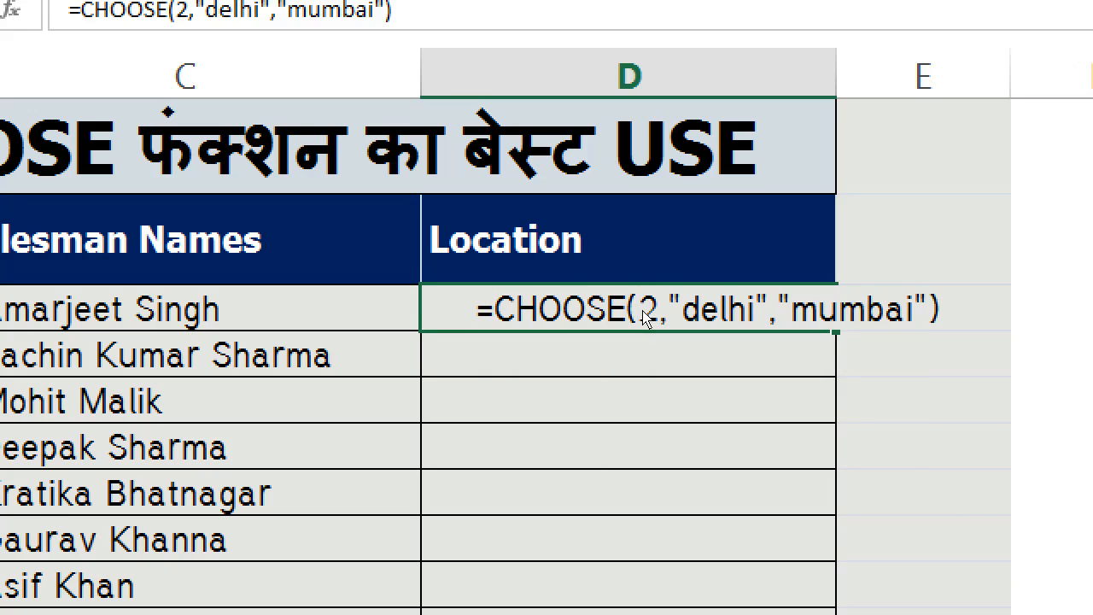
key(Return)
Replace the fixed index number in the D3 CHOOSE formula with a reference to cell E1
double_click(647, 318)
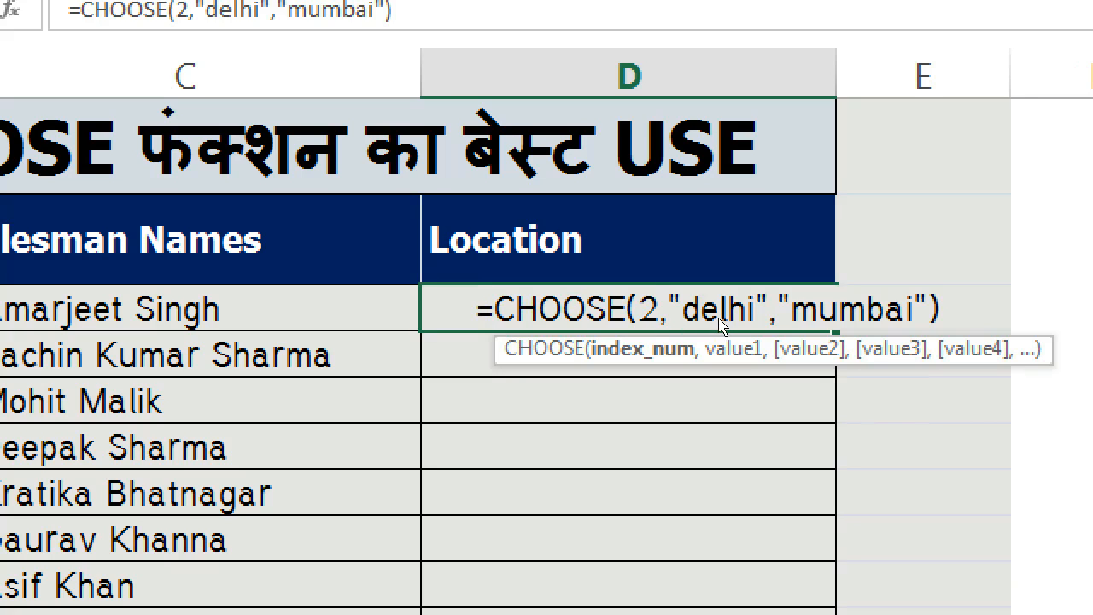
key(BackSpace)
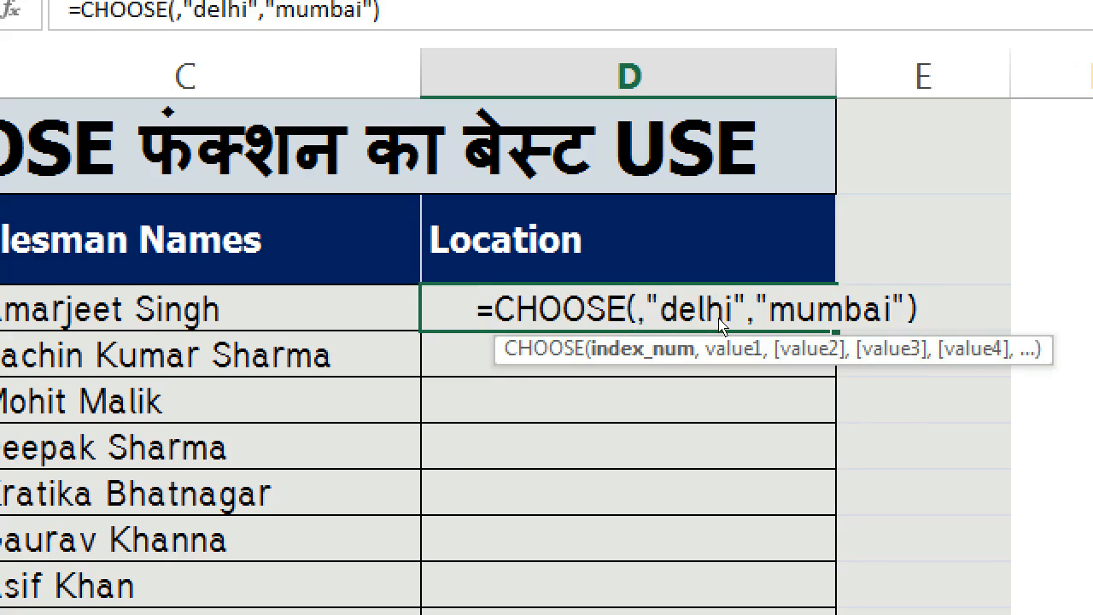
key(Up)
key(Up)
key(Right)
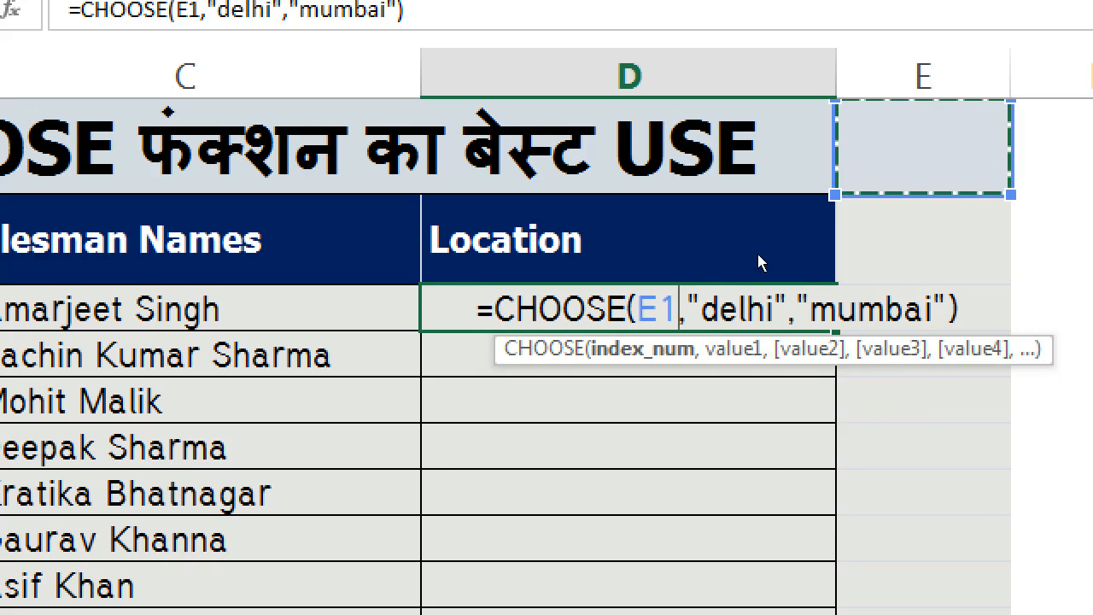
key(Return)
Enter 1 in cell E1 as the index number for the D3 CHOOSE formula
key(Up)
key(Up)
key(Up)
key(Right)
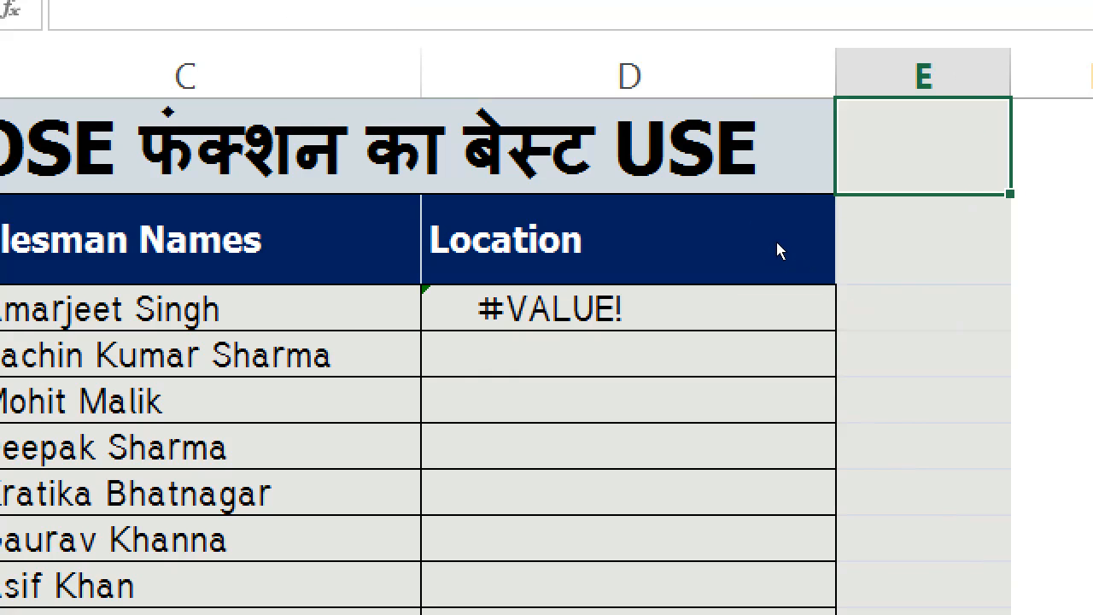
text(1)
key(Return)
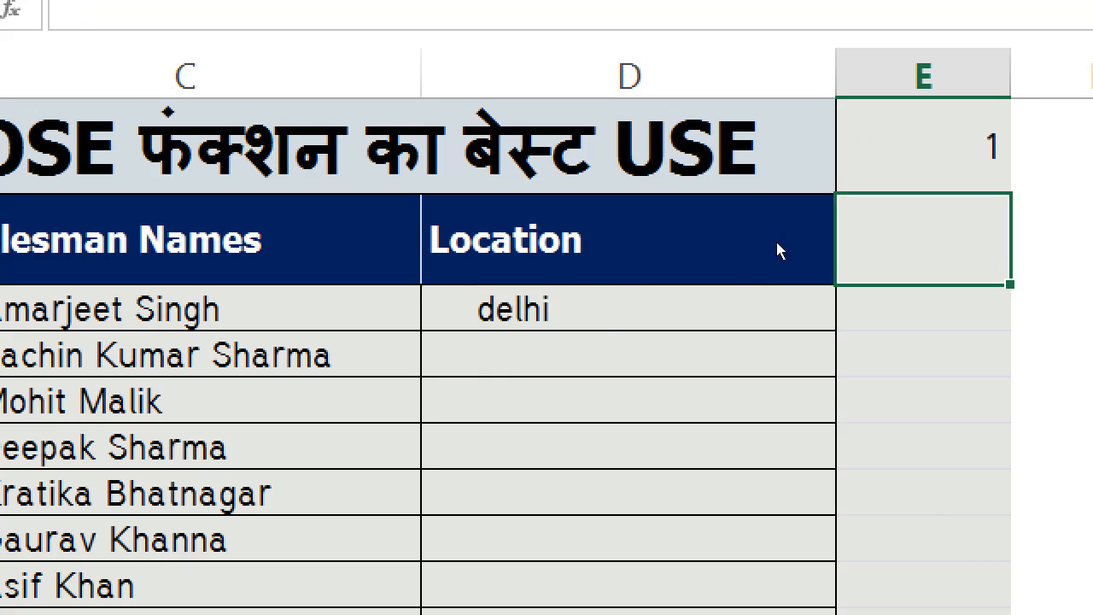
Set the index number in E1 to 2 and check the CHOOSE formula in D3
key(Up)
text(2)
key(Return)
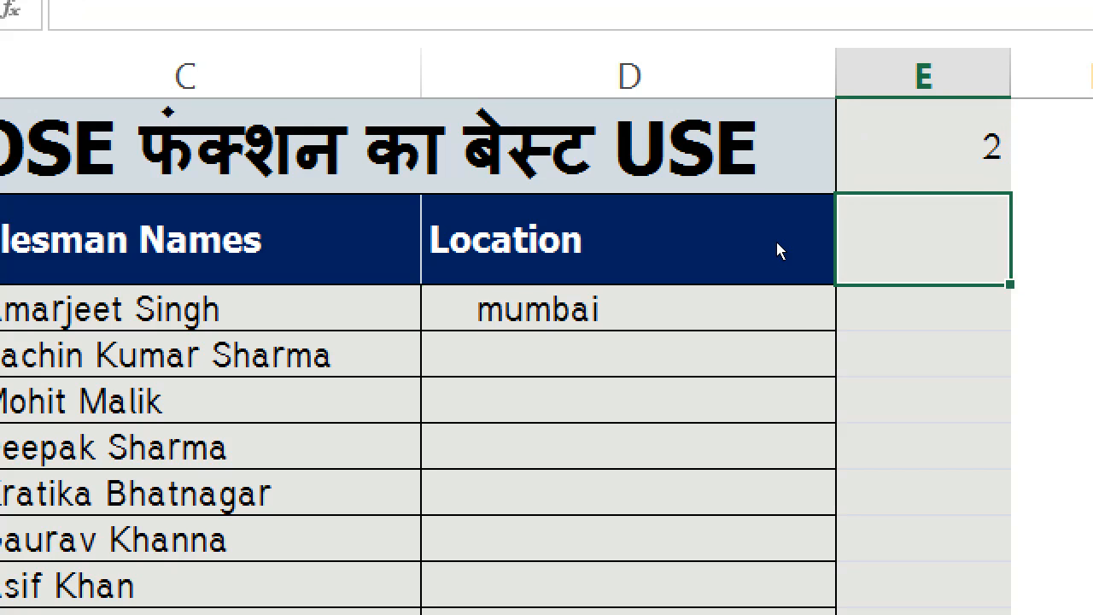
double_click(659, 325)
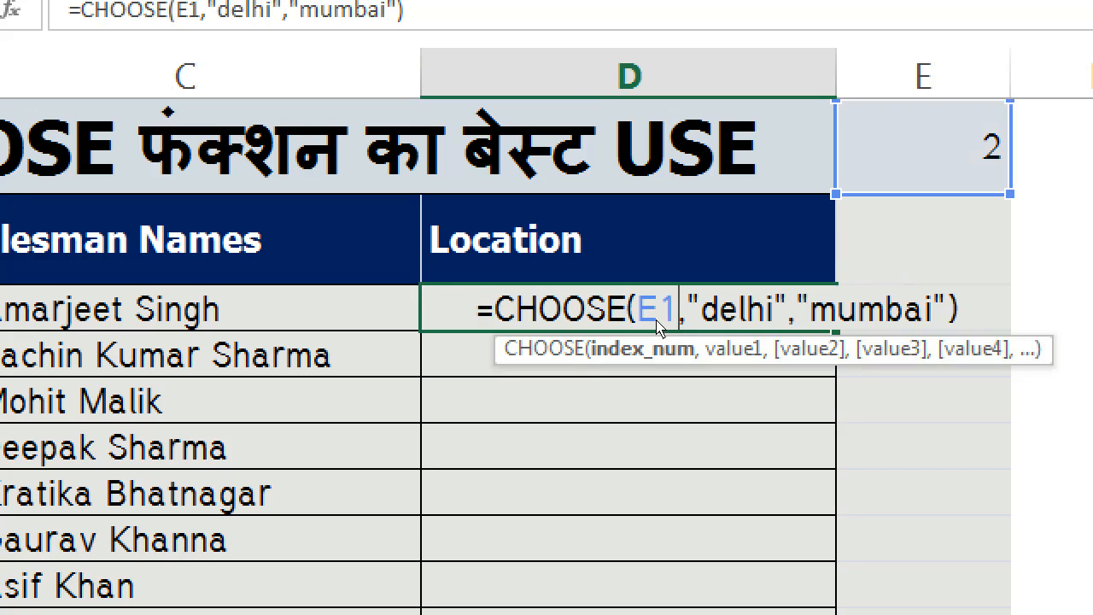
key(Escape)
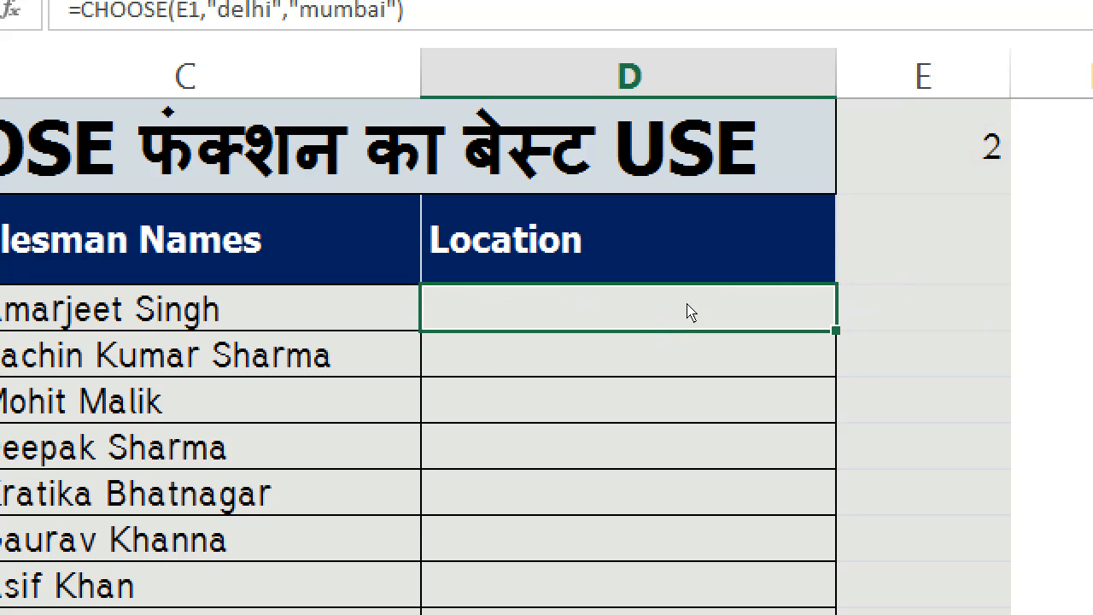